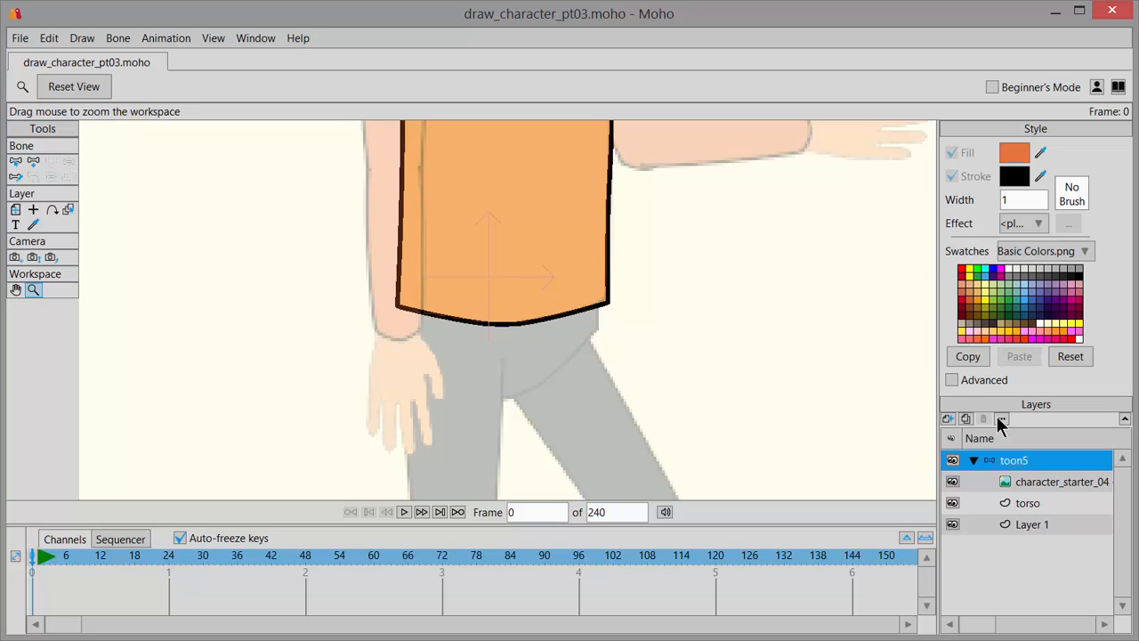
Move the torso shape's bottom corners outward to about X -0.17, Y -0.04 and X 0.21, Y -0.04 to flare the shirt hem.
{"action": "left_click", "coordinate": [1027, 504]}
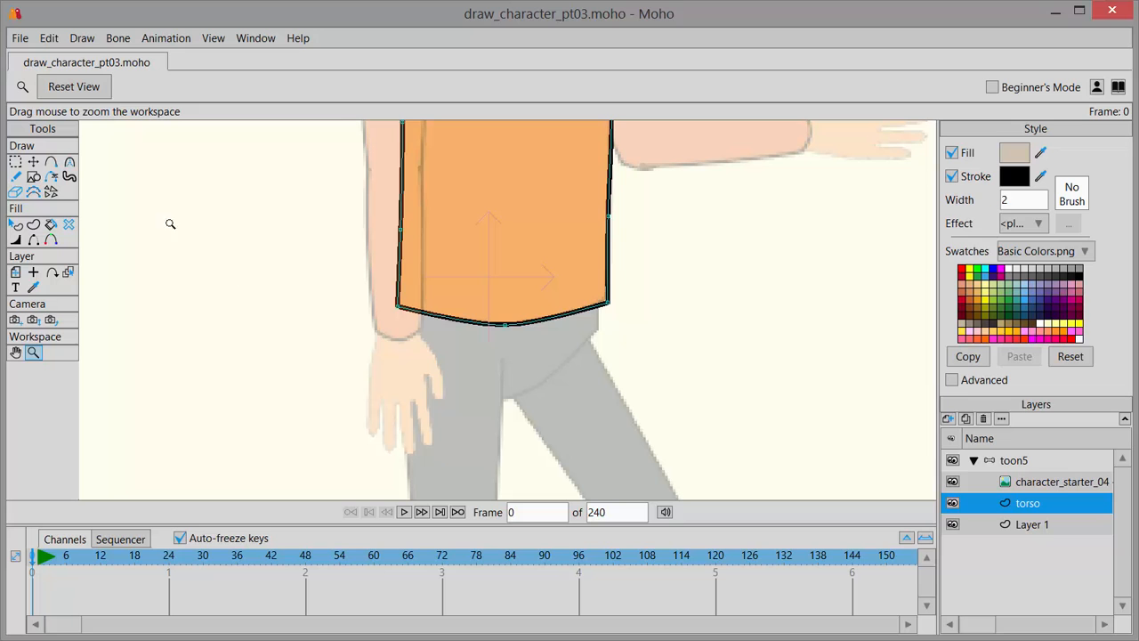
{"action": "left_click", "coordinate": [34, 162]}
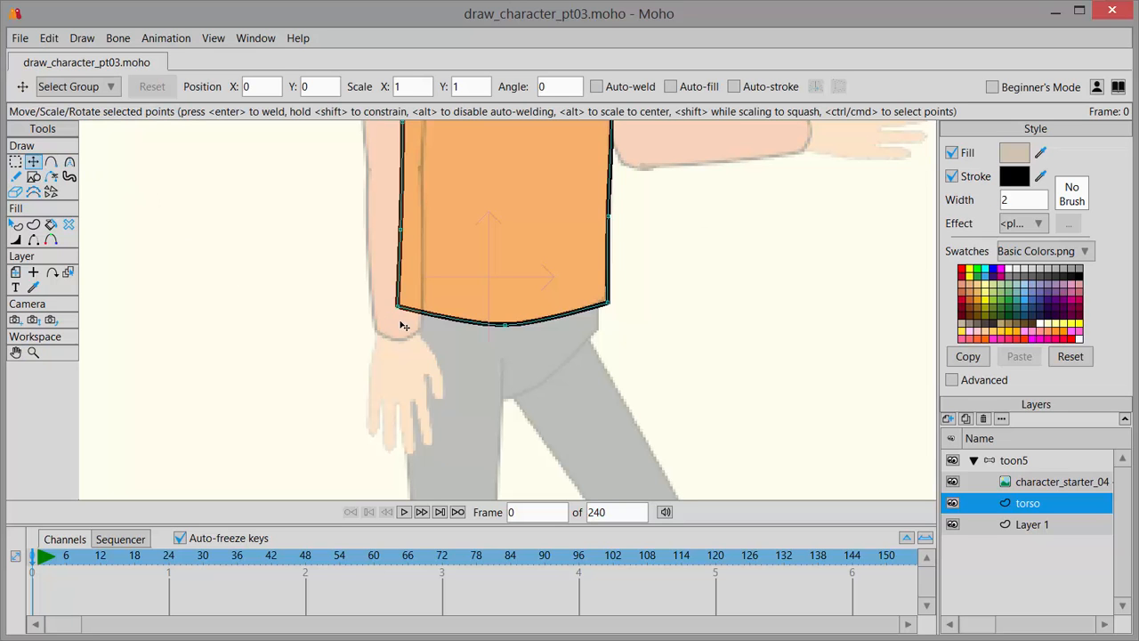
{"action": "left_click_drag", "start_coordinate": [400, 309], "coordinate": [378, 303]}
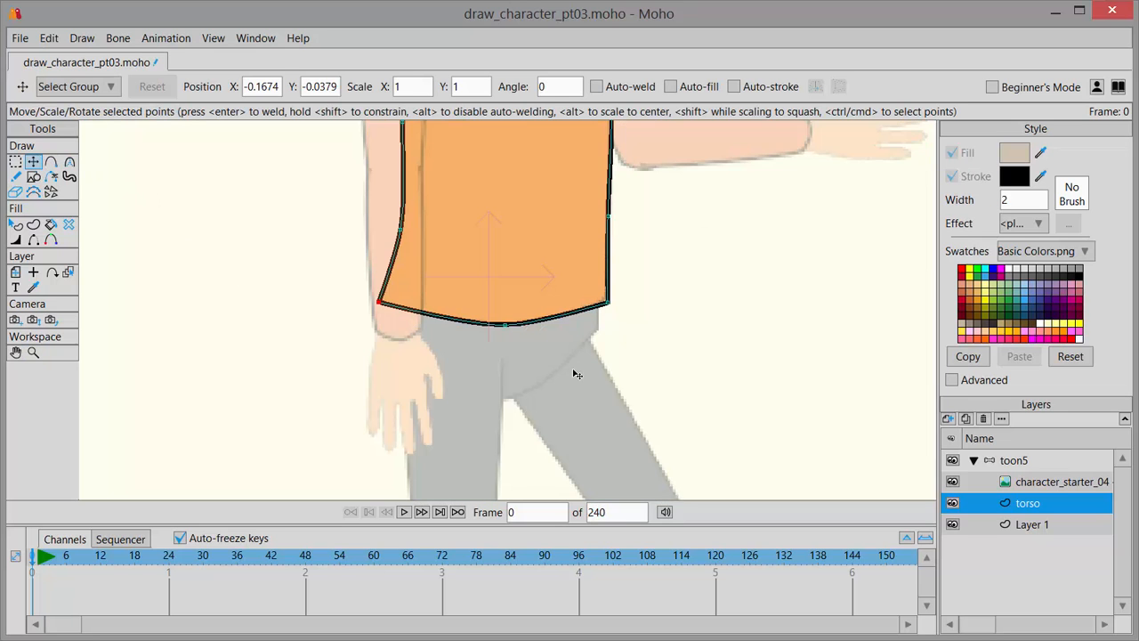
{"action": "left_click_drag", "start_coordinate": [608, 307], "coordinate": [629, 305]}
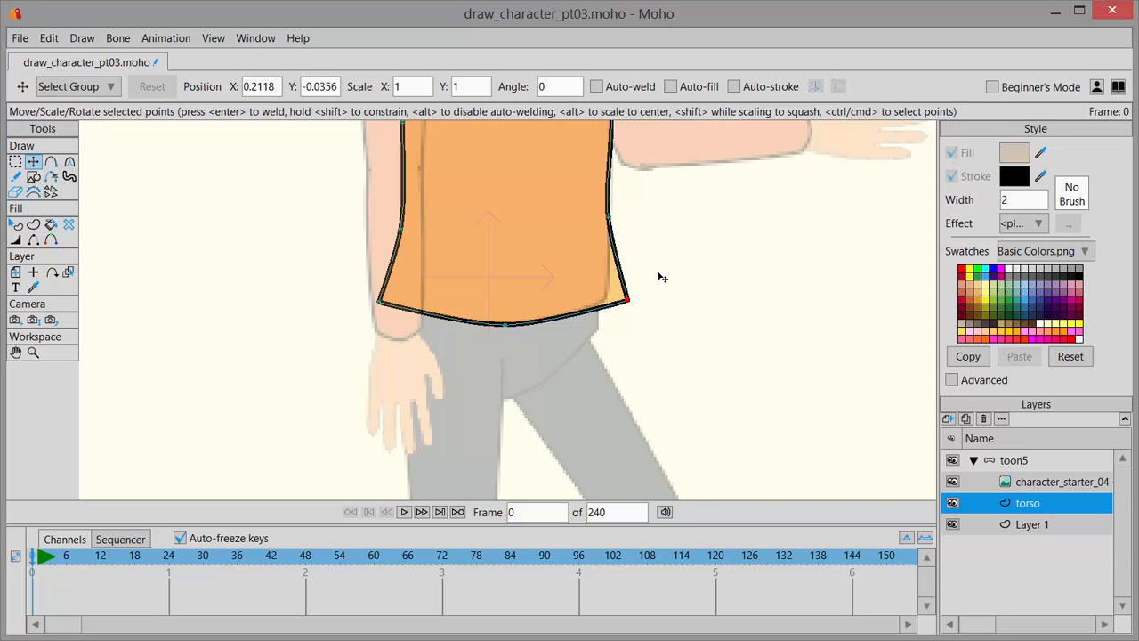
Set the fill color for new shapes to light blue A1D3E3.
{"action": "left_click", "coordinate": [51, 163]}
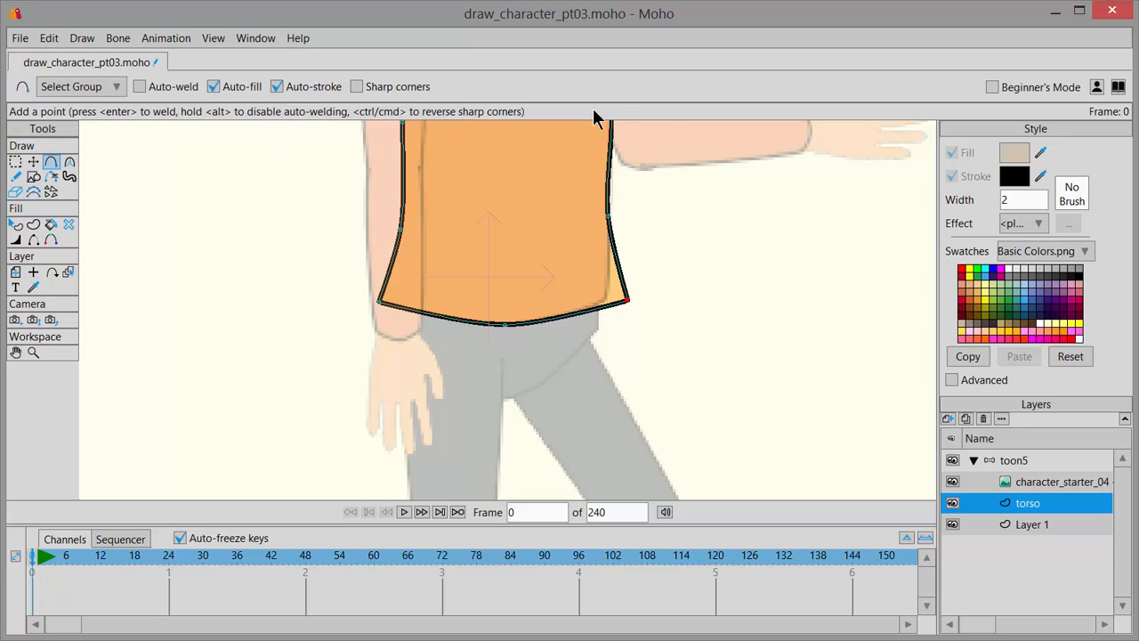
{"action": "left_click", "coordinate": [1016, 153]}
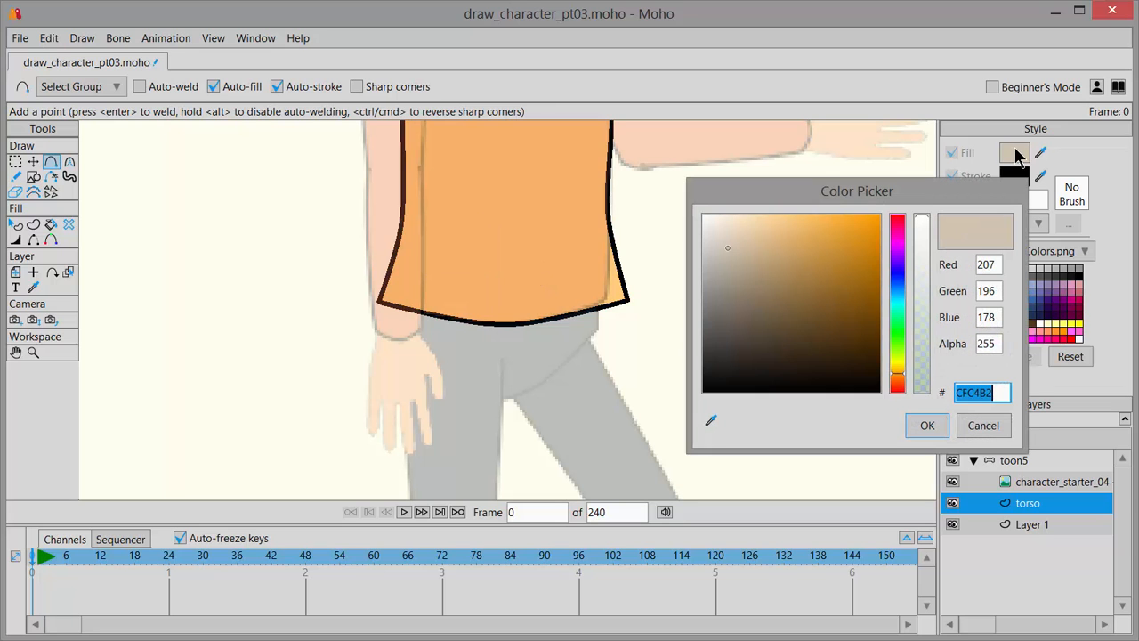
{"action": "left_click_drag", "start_coordinate": [896, 317], "coordinate": [896, 293]}
{"action": "left_click_drag", "start_coordinate": [760, 258], "coordinate": [754, 234]}
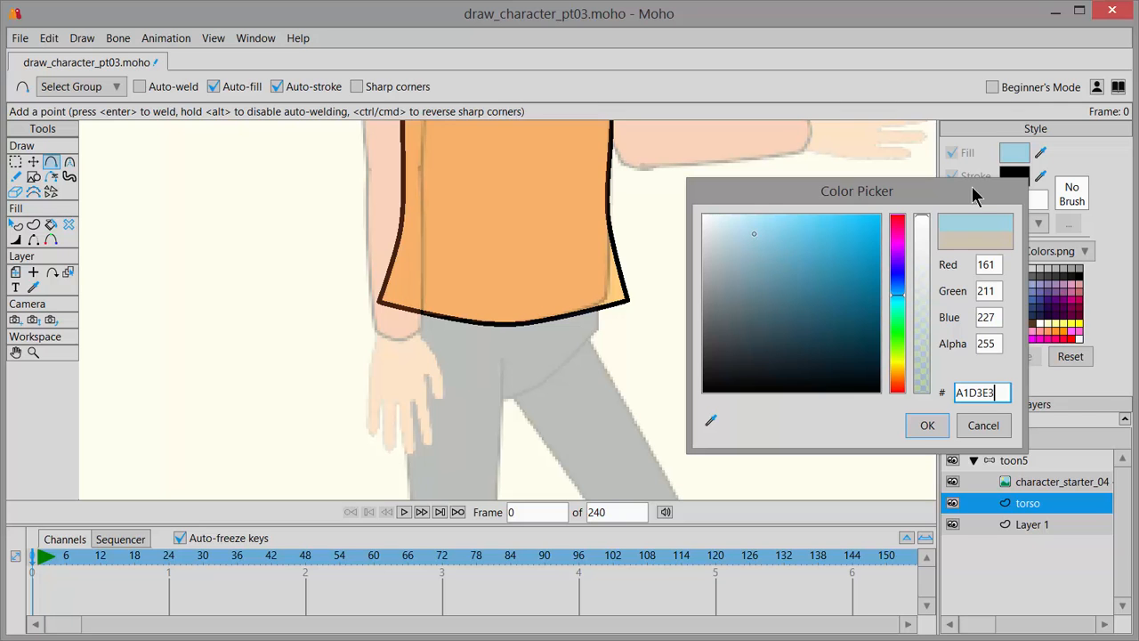
{"action": "left_click", "coordinate": [928, 426]}
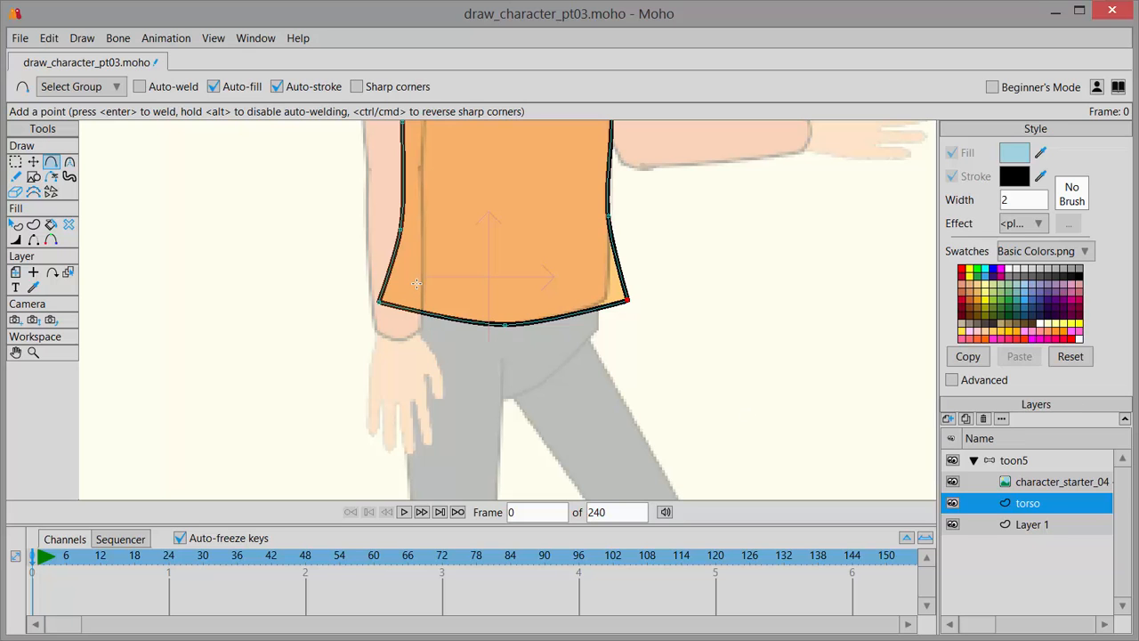
Draw a closed hip shape with Add Point around the pelvis, overlapping the shirt hem, and fill it.
{"action": "mouse_move", "coordinate": [416, 283]}
{"action": "left_mouse_down"}
{"action": "mouse_move", "coordinate": [508, 297]}
{"action": "mouse_move", "coordinate": [596, 285]}
{"action": "mouse_move", "coordinate": [600, 314]}
{"action": "mouse_move", "coordinate": [559, 367]}
{"action": "mouse_move", "coordinate": [515, 392]}
{"action": "mouse_move", "coordinate": [438, 397]}
{"action": "mouse_move", "coordinate": [400, 386]}
{"action": "mouse_move", "coordinate": [385, 352]}
{"action": "mouse_move", "coordinate": [388, 322]}
{"action": "left_mouse_up"}
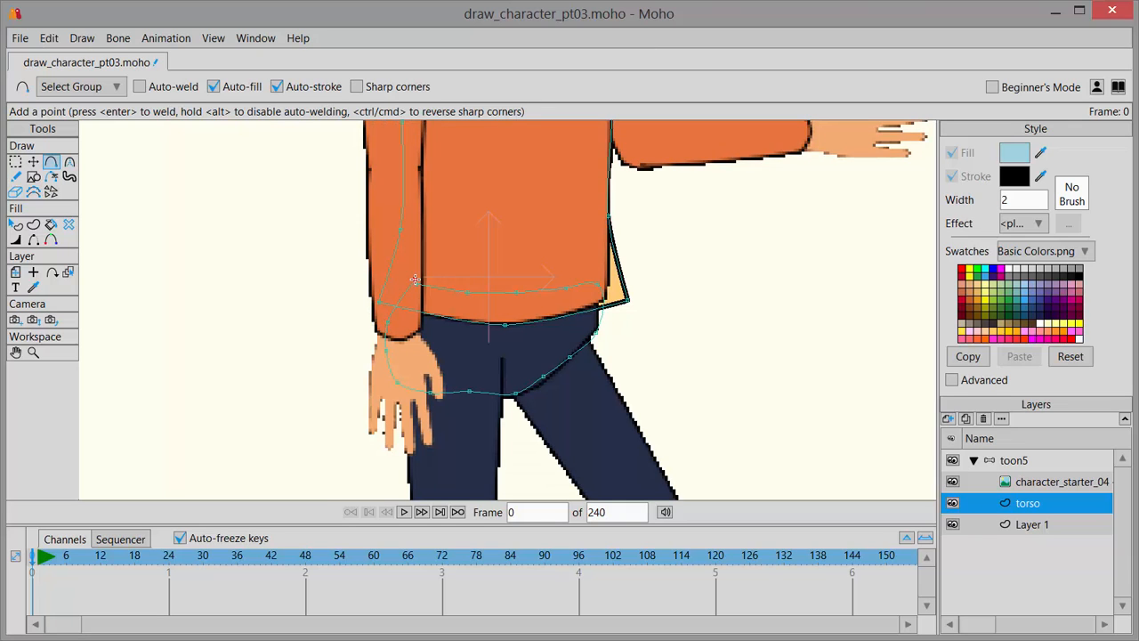
{"action": "left_click", "coordinate": [416, 283]}
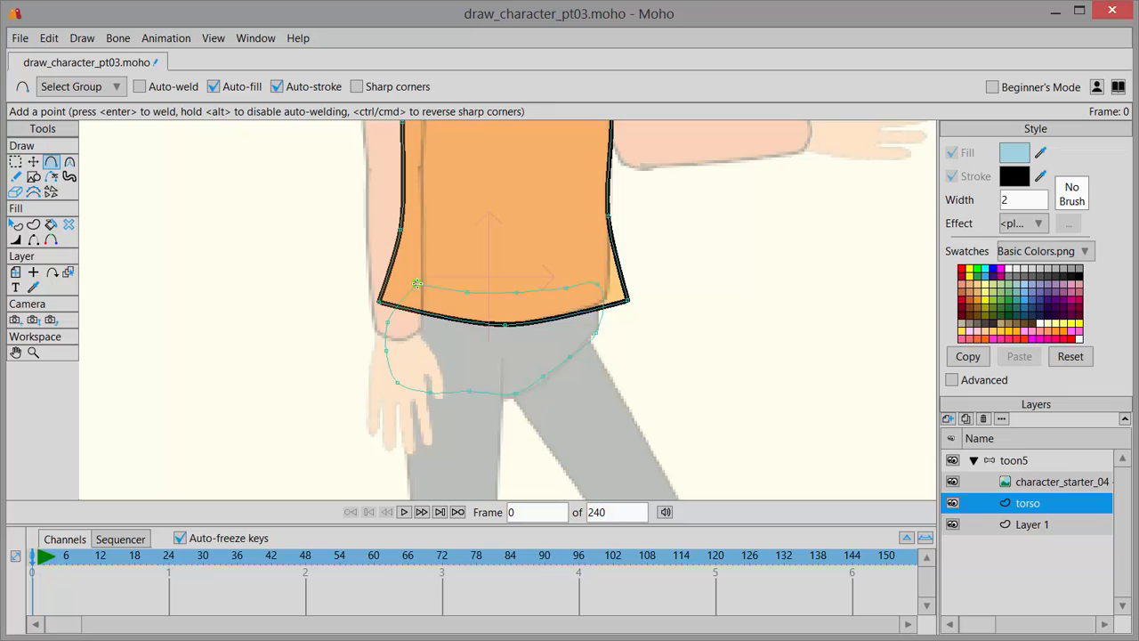
{"action": "key", "text": "Return"}
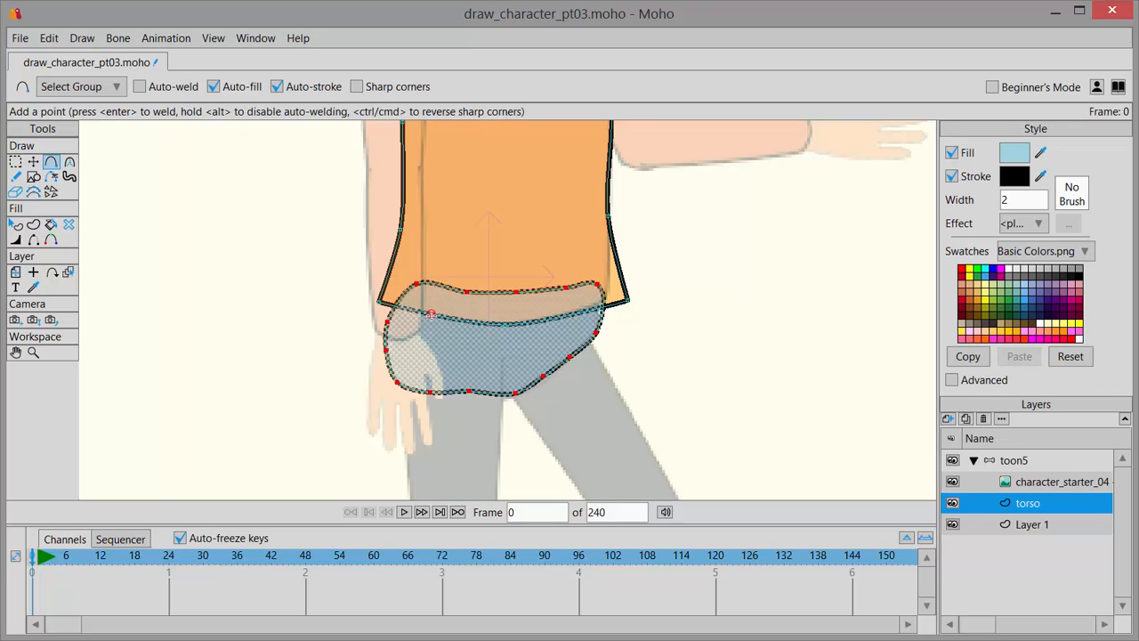
Move points along the hip shape's lower edge down and outward to round its outline.
{"action": "left_click", "coordinate": [36, 161]}
{"action": "left_click", "coordinate": [363, 468]}
{"action": "left_click_drag", "start_coordinate": [468, 393], "coordinate": [431, 399]}
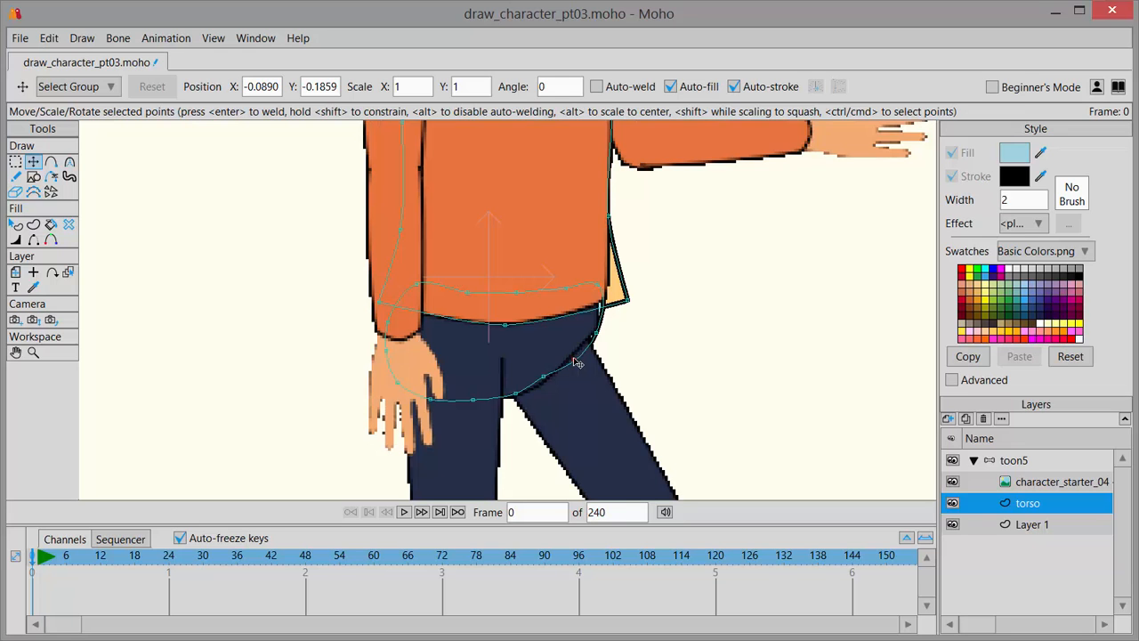
{"action": "left_click_drag", "start_coordinate": [542, 378], "coordinate": [549, 380]}
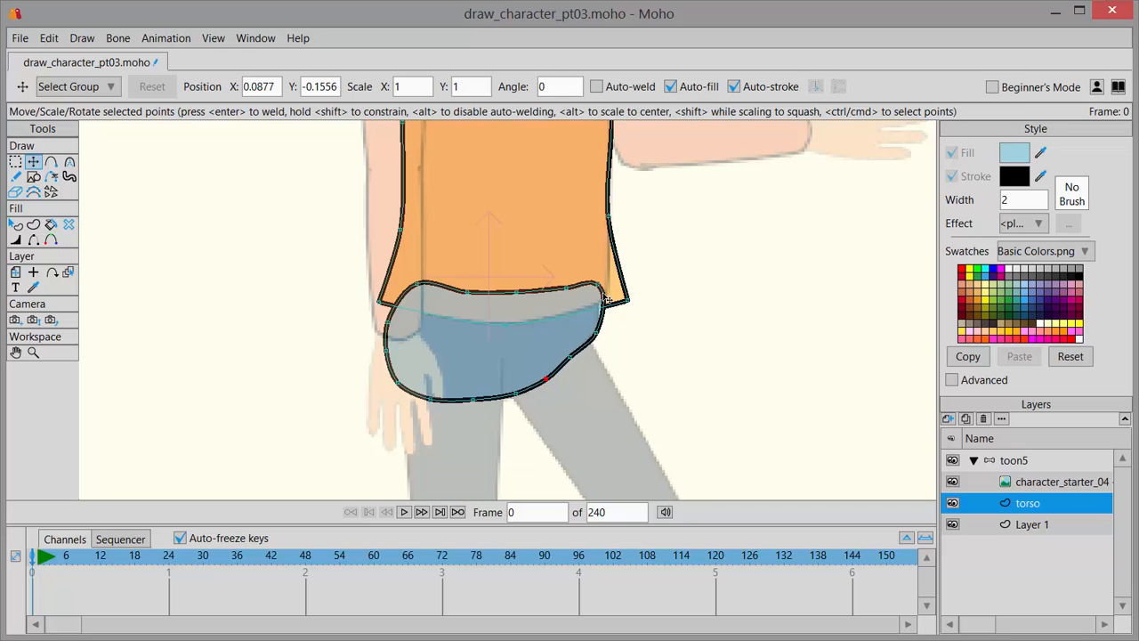
Set the curvature of the hip shape's upper-right point to about 0.18 and move the lower-right edge point slightly outward.
{"action": "left_click", "coordinate": [67, 165]}
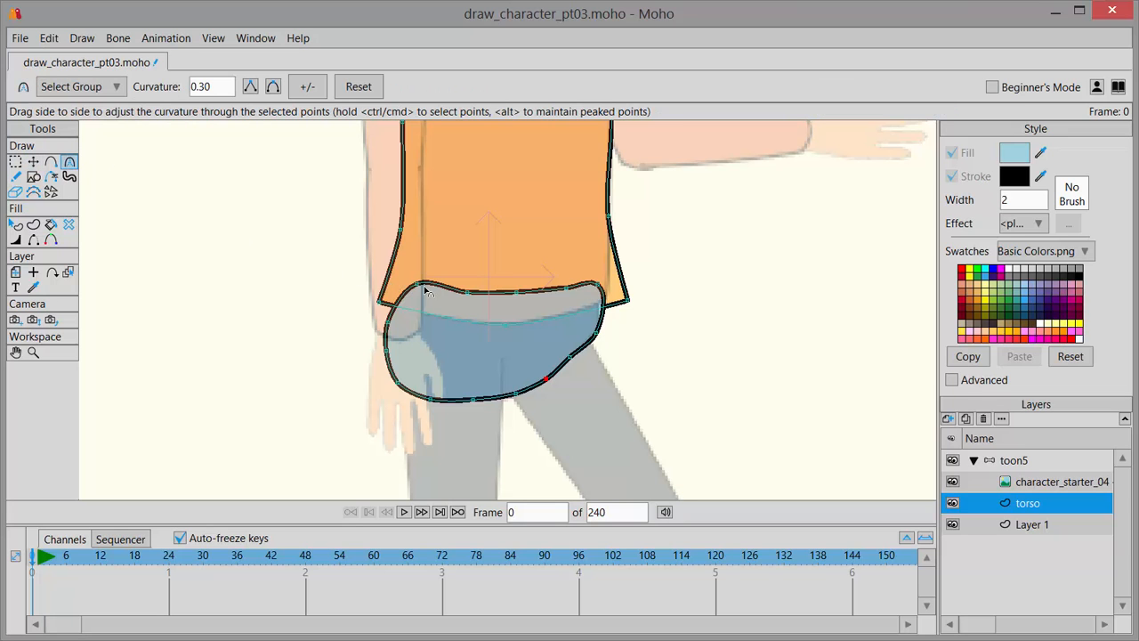
{"action": "left_click_drag", "start_coordinate": [418, 290], "coordinate": [498, 280]}
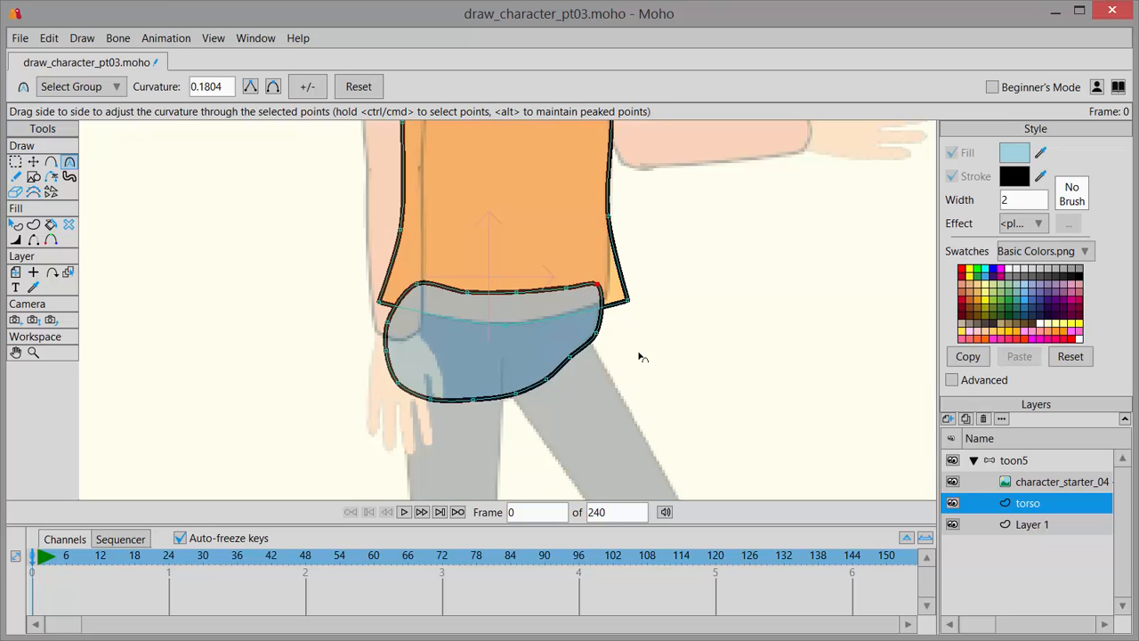
{"action": "left_click", "coordinate": [33, 162]}
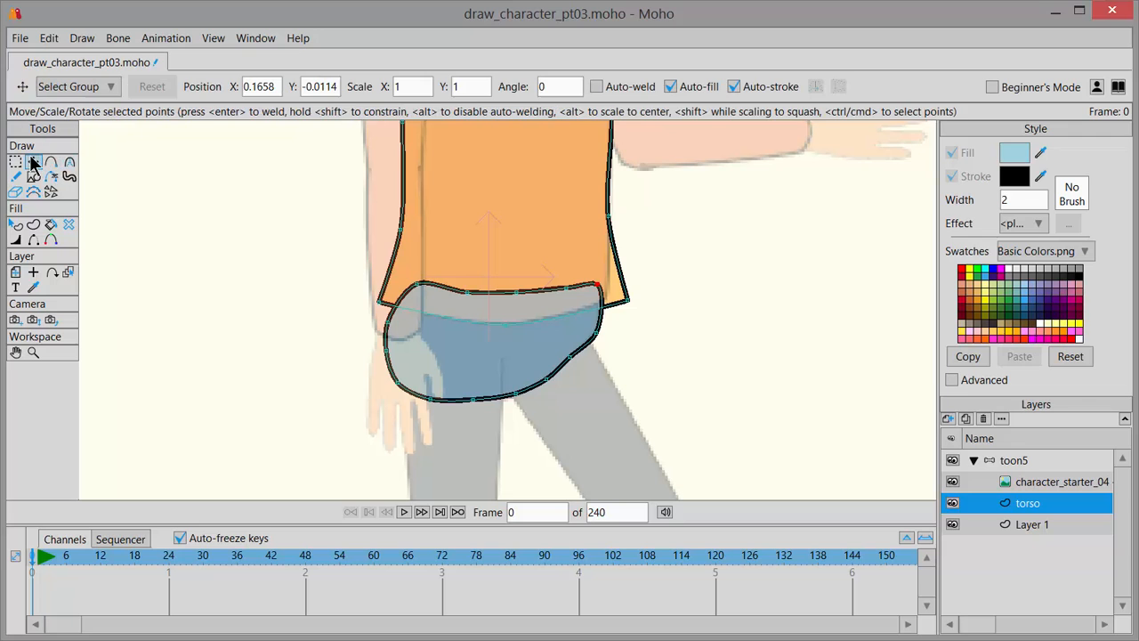
{"action": "left_click", "coordinate": [570, 359]}
{"action": "left_click_drag", "start_coordinate": [571, 359], "coordinate": [572, 364]}
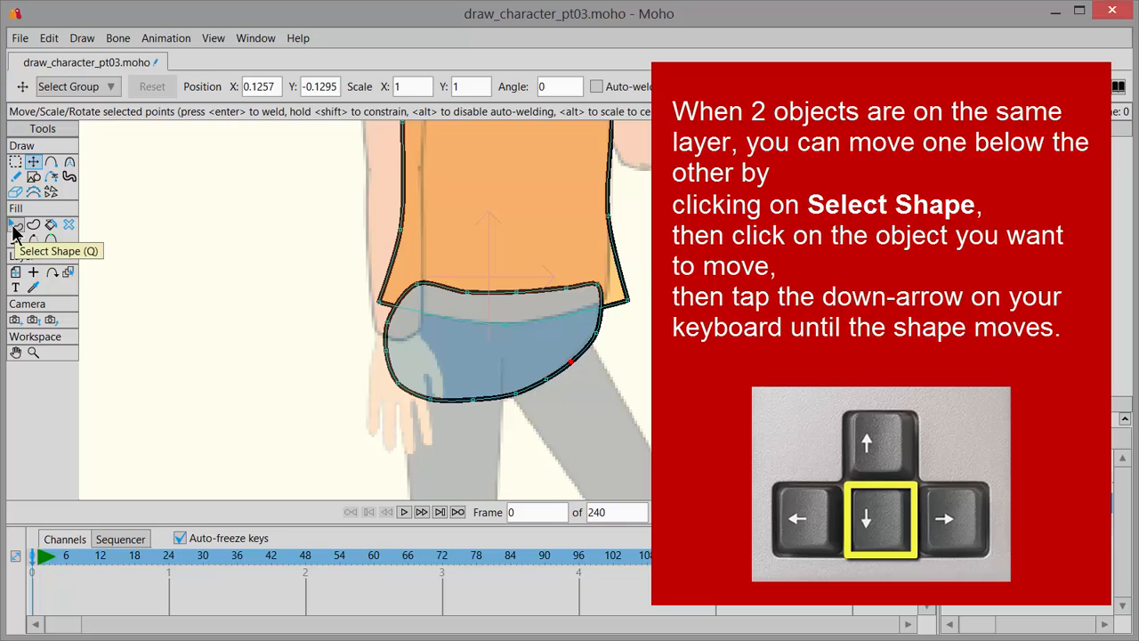
Lower the hip shape in the torso layer's stacking order so it sits behind the shirt, and deselect it.
{"action": "left_click", "coordinate": [15, 226]}
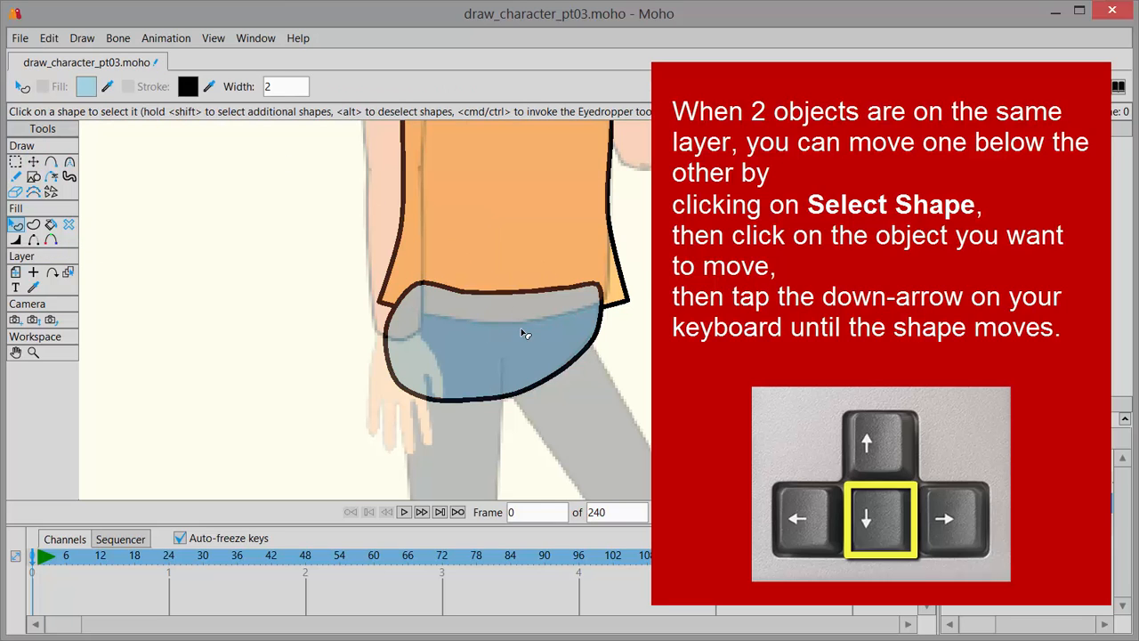
{"action": "left_click", "coordinate": [522, 334]}
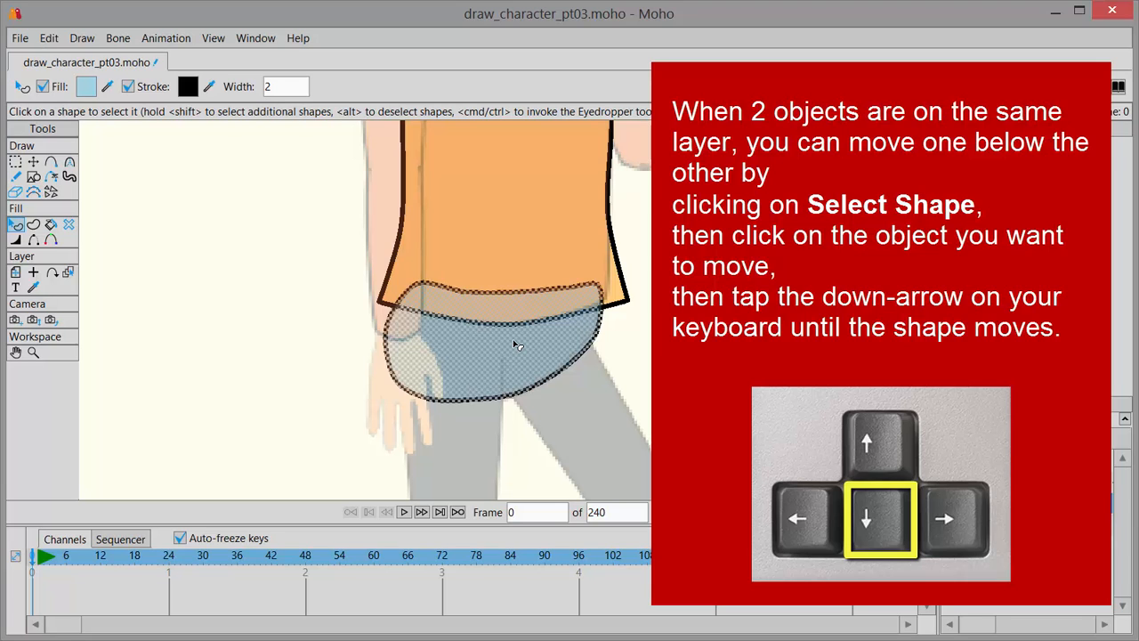
{"action": "key", "text": "Down"}
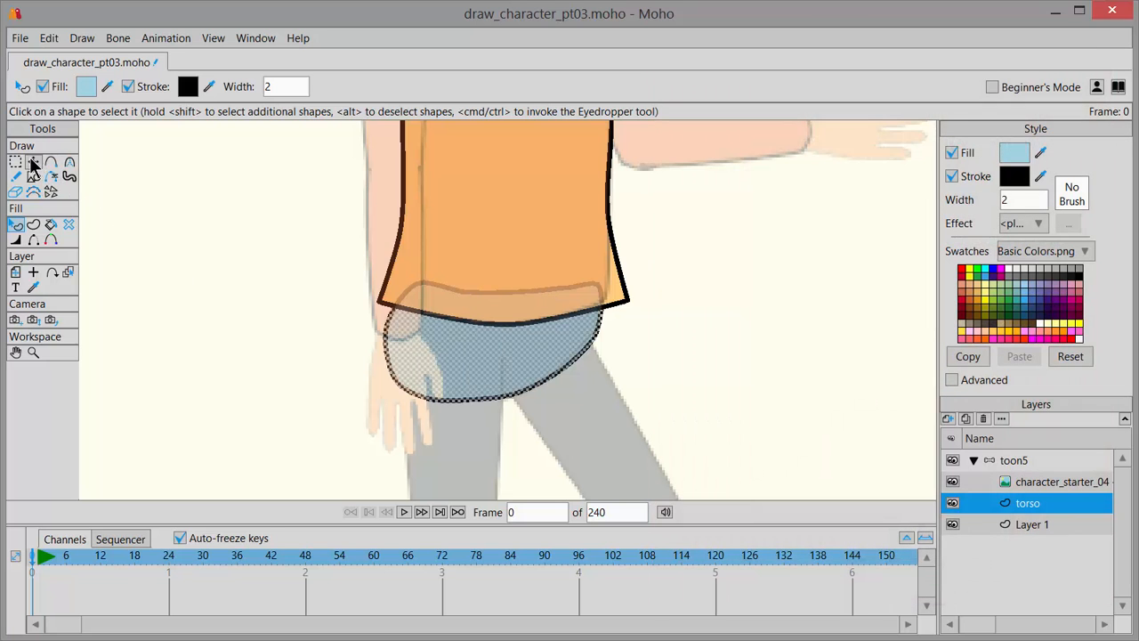
{"action": "left_click", "coordinate": [33, 164]}
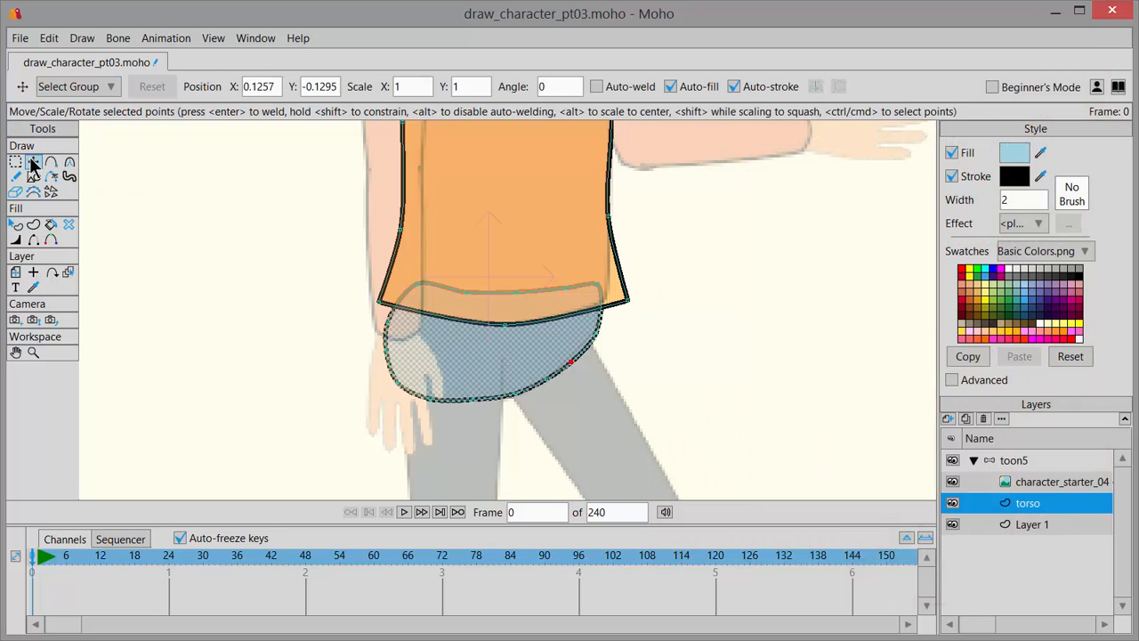
{"action": "left_click", "coordinate": [204, 174]}
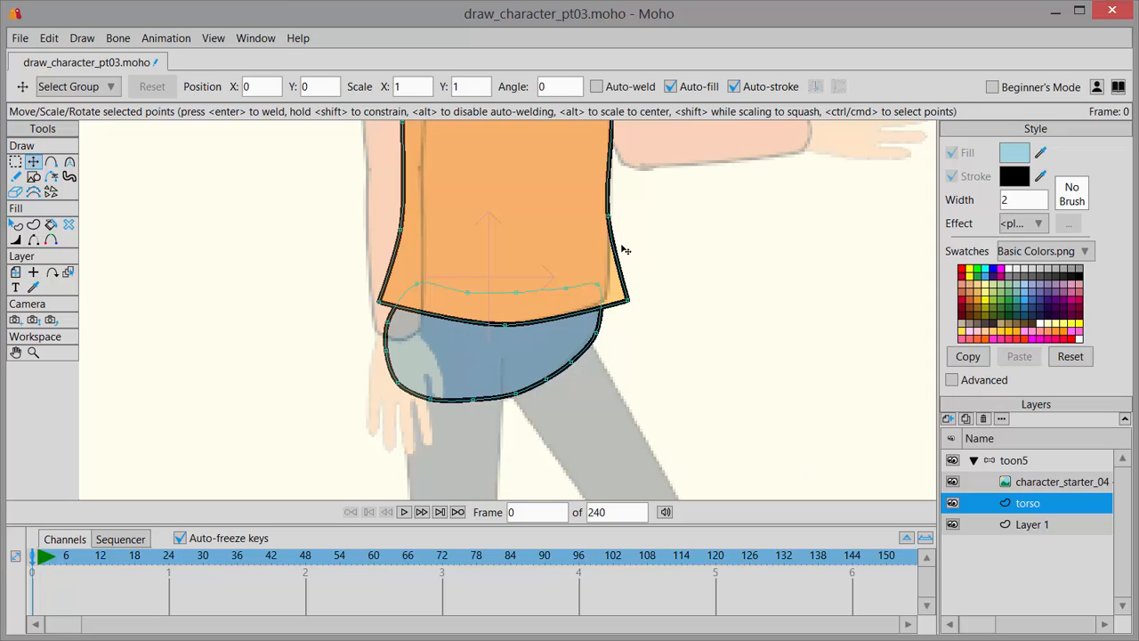
Pull the shirt's bottom corners slightly inward to about X 0.196, Y -0.038 and X -0.164, Y -0.039.
{"action": "left_click", "coordinate": [627, 302]}
{"action": "left_click_drag", "start_coordinate": [632, 305], "coordinate": [618, 302]}
{"action": "left_click", "coordinate": [381, 306]}
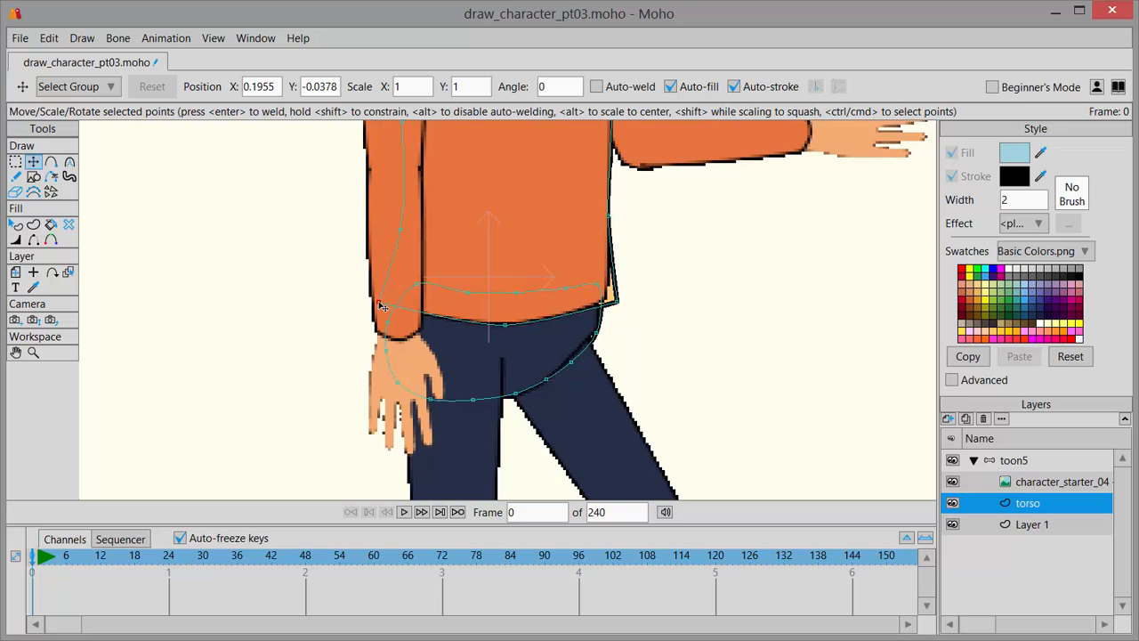
{"action": "left_click", "coordinate": [380, 306]}
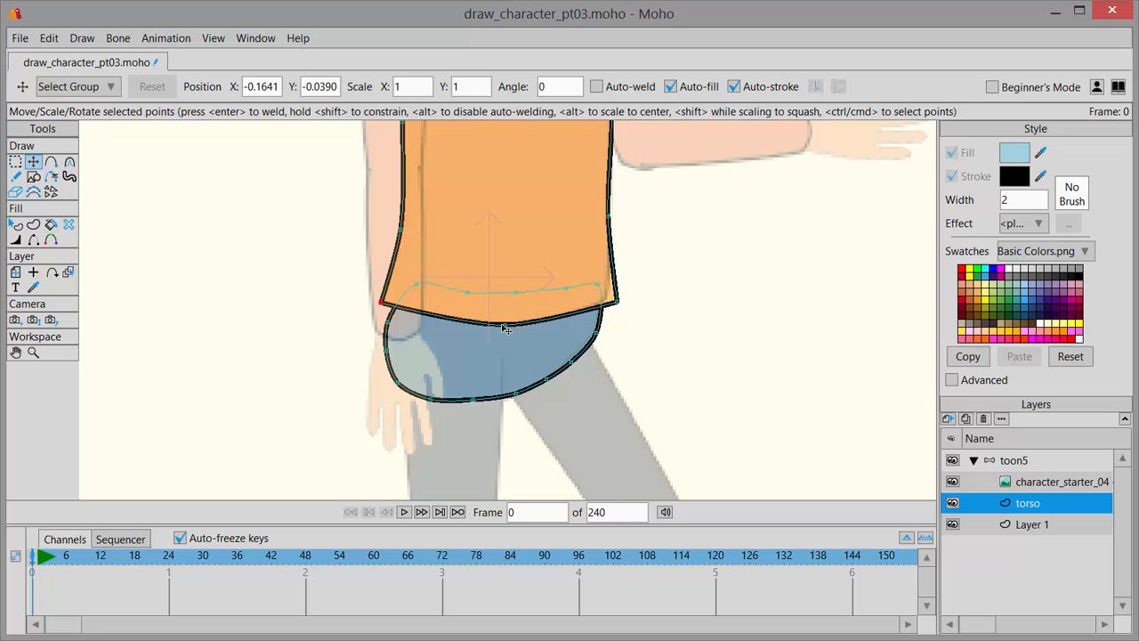
Add a vector layer above the torso layer and name it "leg front".
{"action": "left_click_drag", "start_coordinate": [505, 331], "coordinate": [505, 409]}
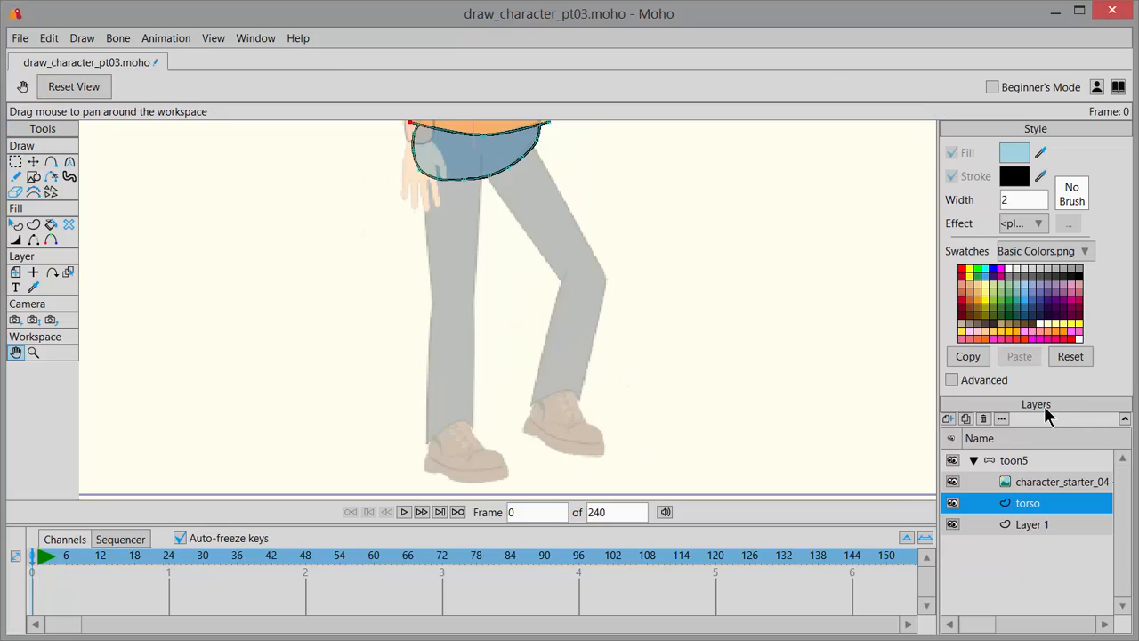
{"action": "left_click", "coordinate": [948, 424]}
{"action": "left_click", "coordinate": [964, 438]}
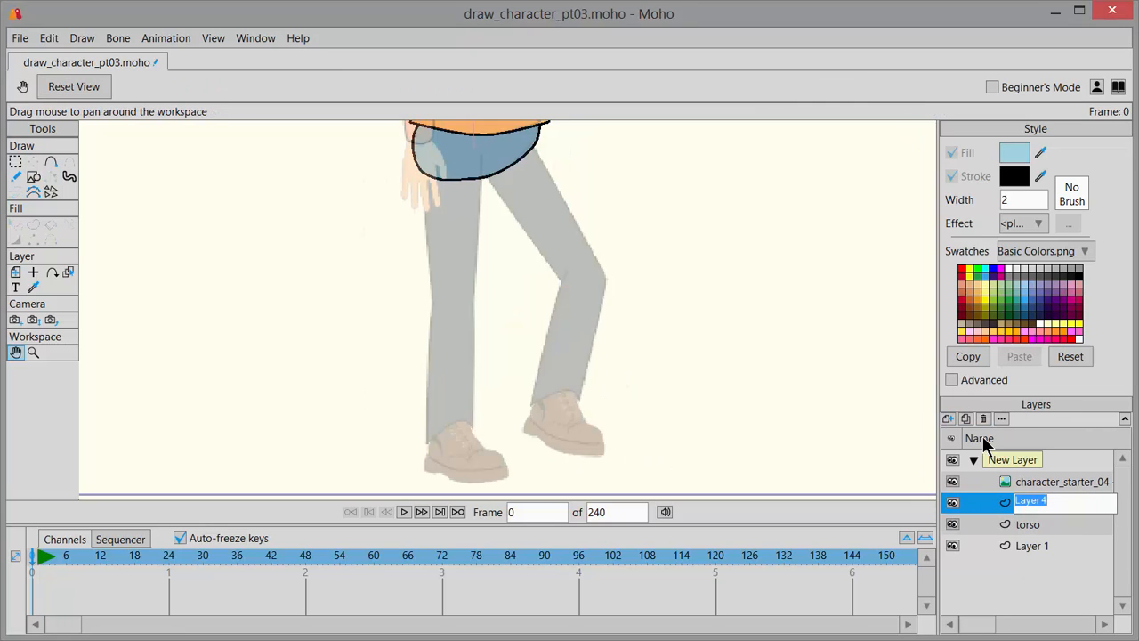
{"action": "type", "text": "leg front"}
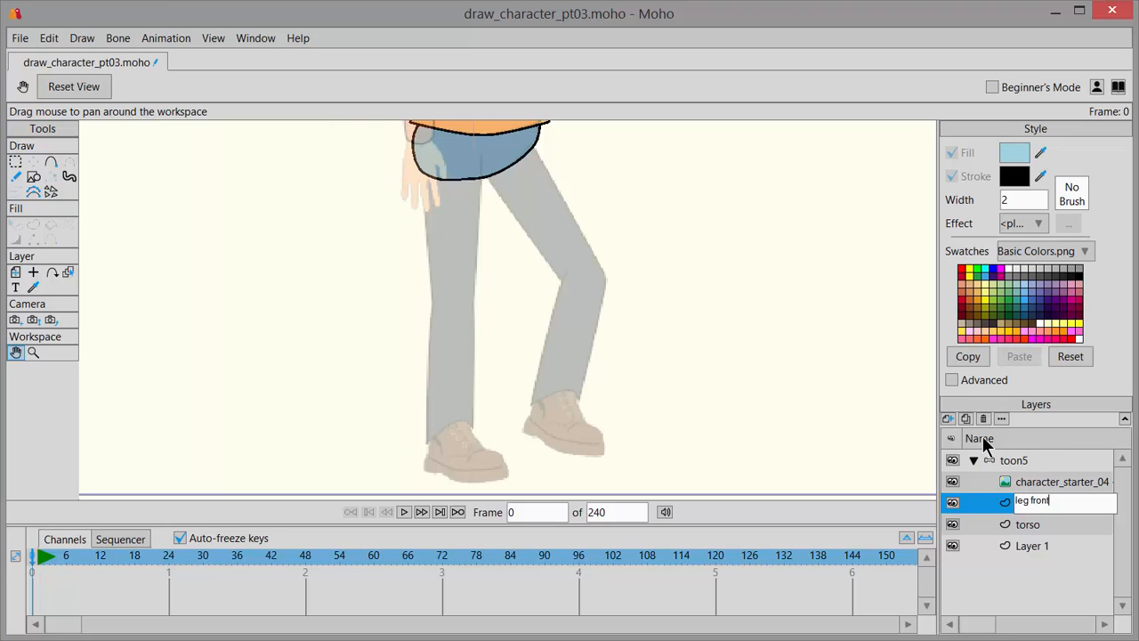
{"action": "key", "text": "Return"}
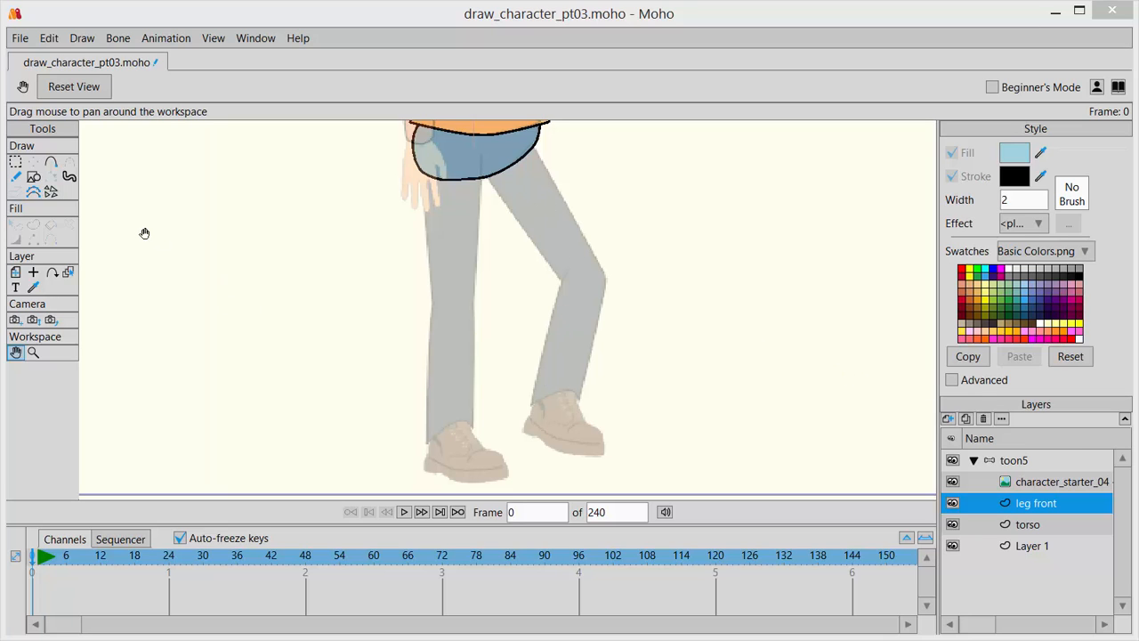
Draw a tall, narrow rectangle beside the front thigh and add a point at the middle of each short end, extended outward.
{"action": "left_click", "coordinate": [34, 179]}
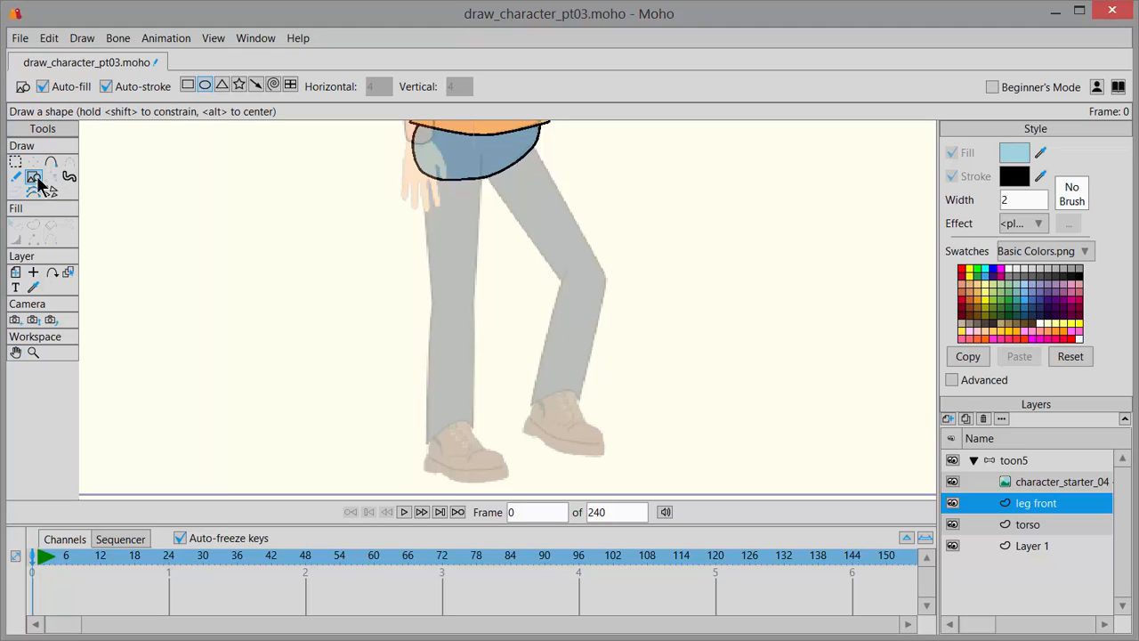
{"action": "left_click", "coordinate": [188, 84]}
{"action": "left_click_drag", "start_coordinate": [574, 143], "coordinate": [620, 312]}
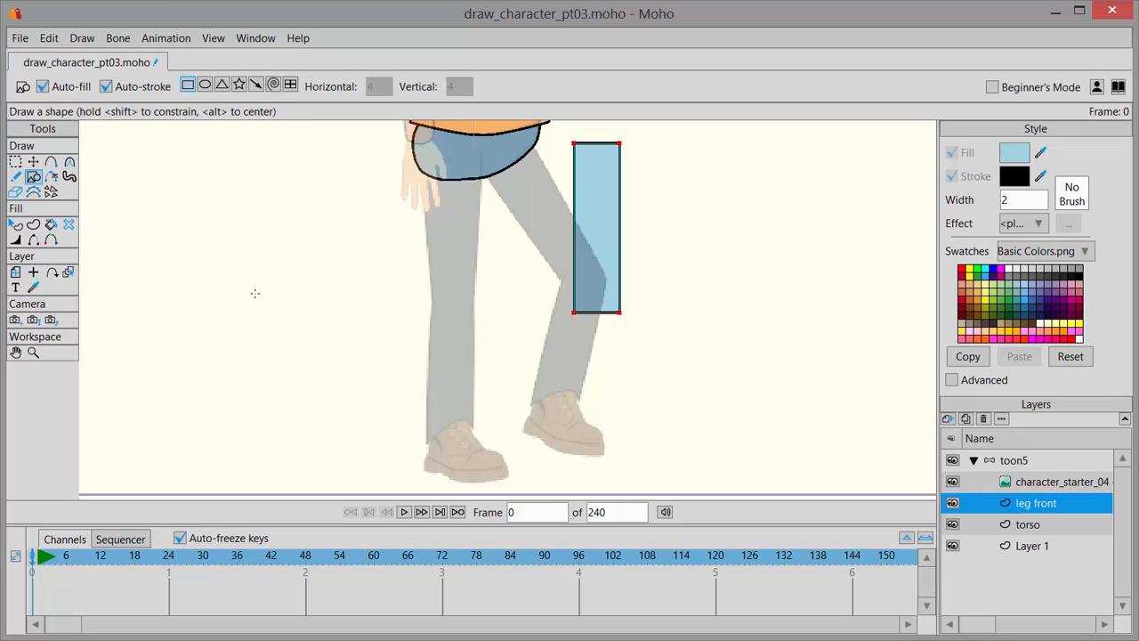
{"action": "left_click", "coordinate": [52, 163]}
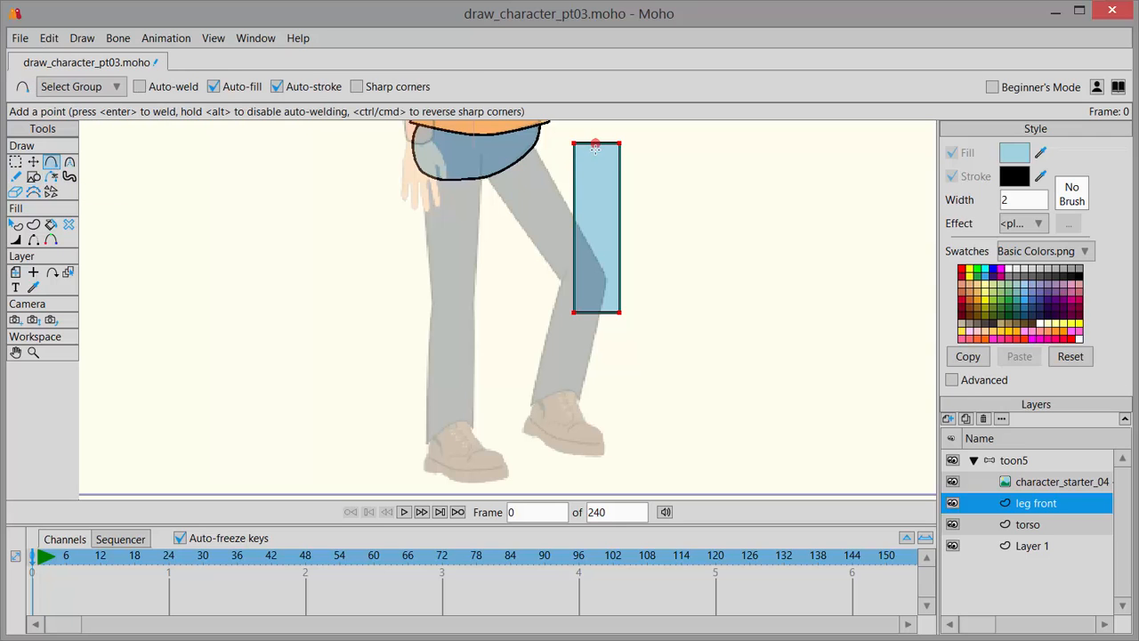
{"action": "left_click_drag", "start_coordinate": [594, 147], "coordinate": [595, 132]}
{"action": "left_click_drag", "start_coordinate": [596, 312], "coordinate": [597, 331]}
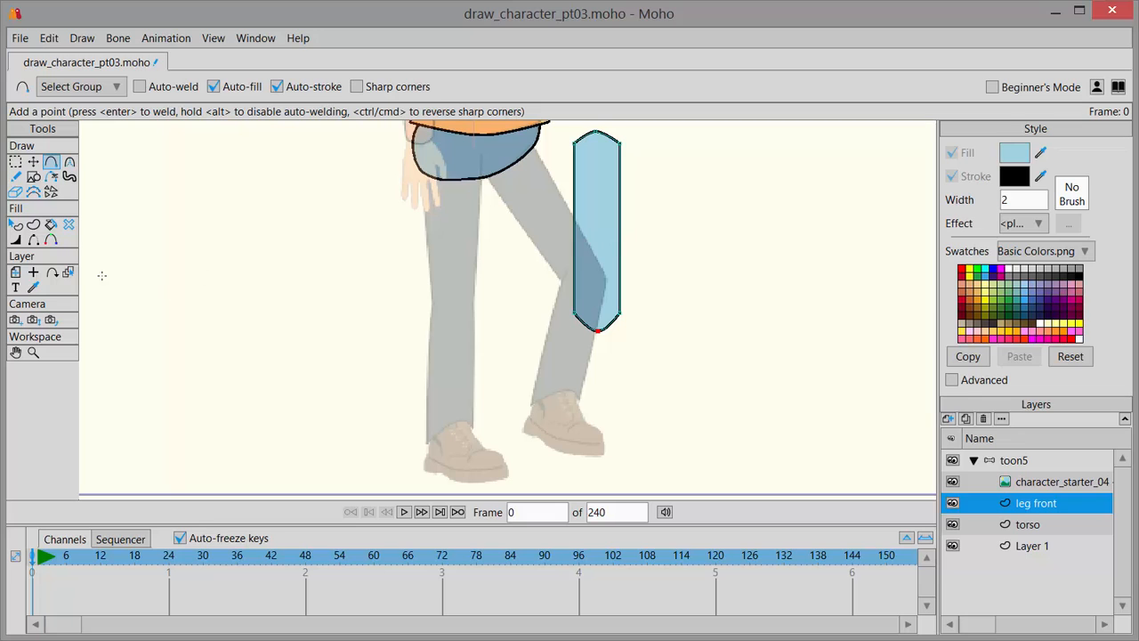
Tilt the capsule-shaped thigh piece and move it over the bent leg's thigh, centred at about X 0.207, Y -0.313.
{"action": "left_click", "coordinate": [32, 161]}
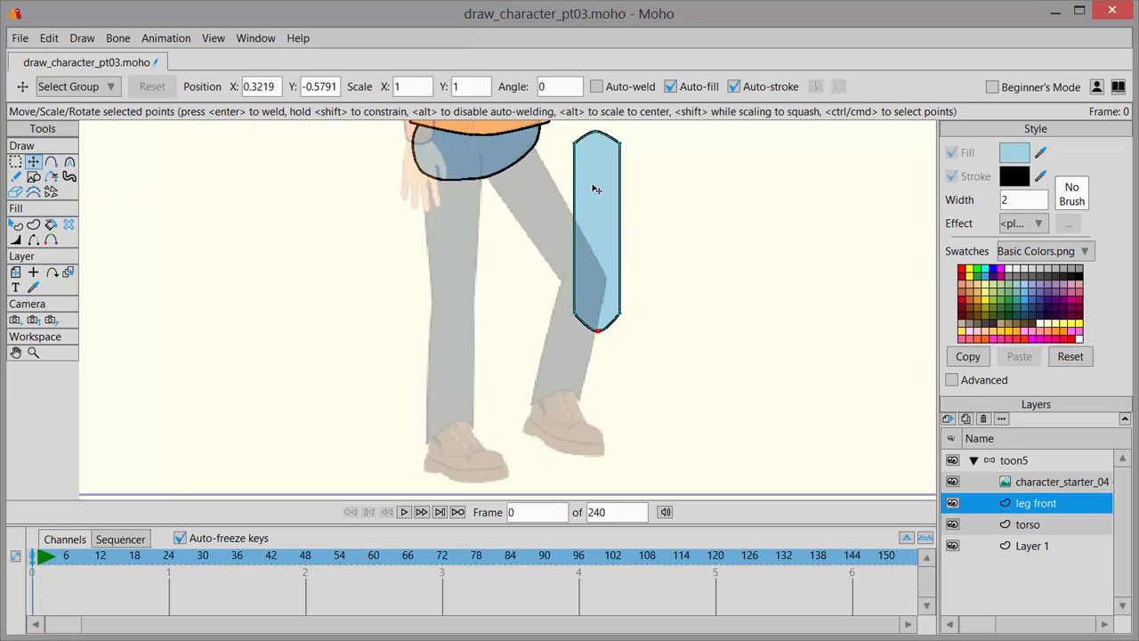
{"action": "left_click_drag", "start_coordinate": [595, 189], "coordinate": [545, 148]}
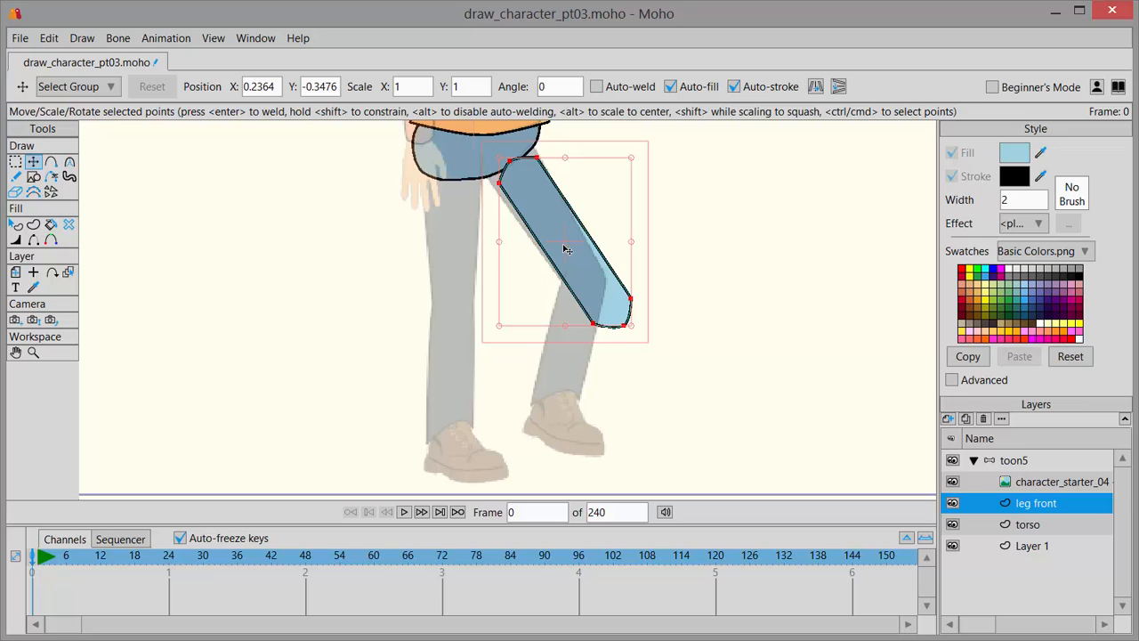
{"action": "left_click_drag", "start_coordinate": [567, 250], "coordinate": [554, 236]}
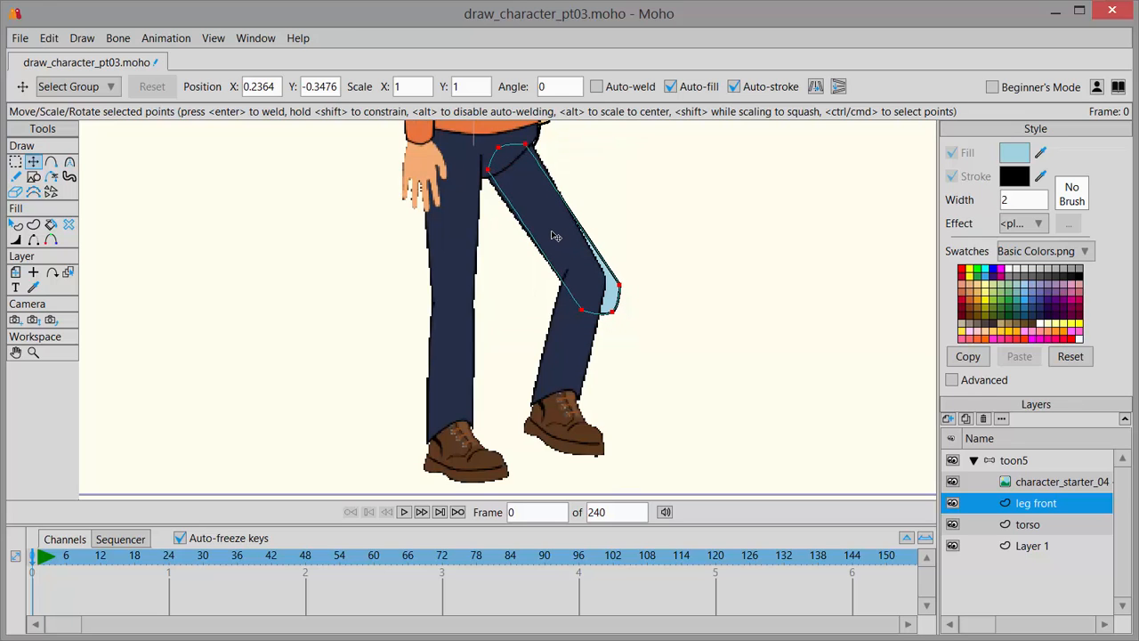
{"action": "left_click_drag", "start_coordinate": [555, 235], "coordinate": [554, 234]}
Deselect the thigh piece and adjust its individual hip and knee points to match the bent leg's thigh in the reference.
{"action": "scroll", "coordinate": [649, 196], "scroll_direction": "up", "scroll_amount": 3}
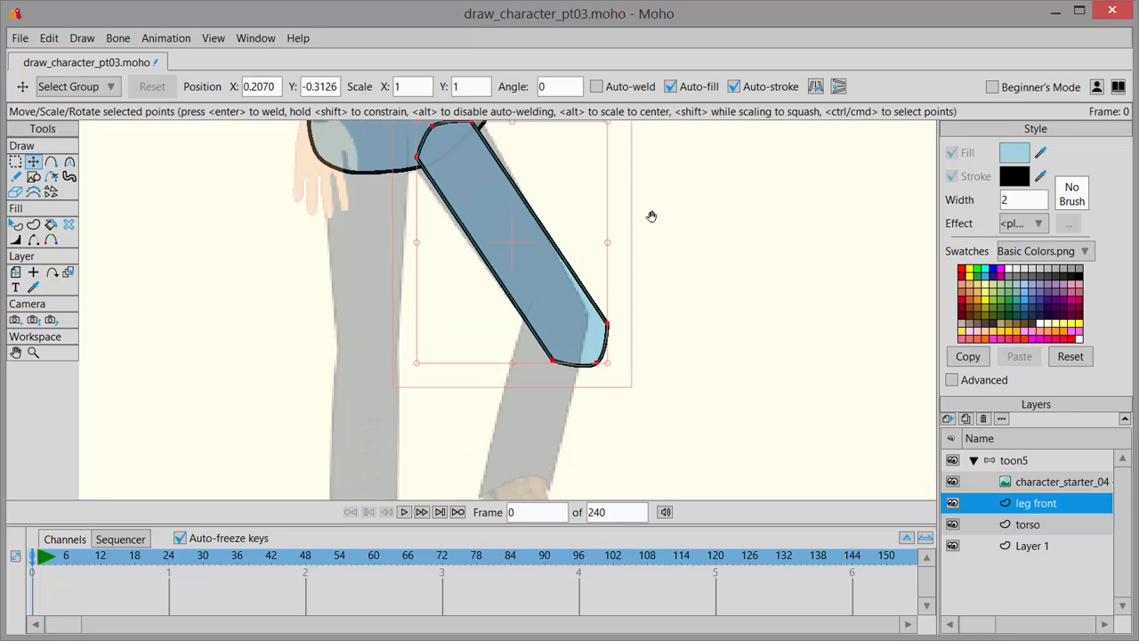
{"action": "left_click_drag", "start_coordinate": [651, 216], "coordinate": [682, 333]}
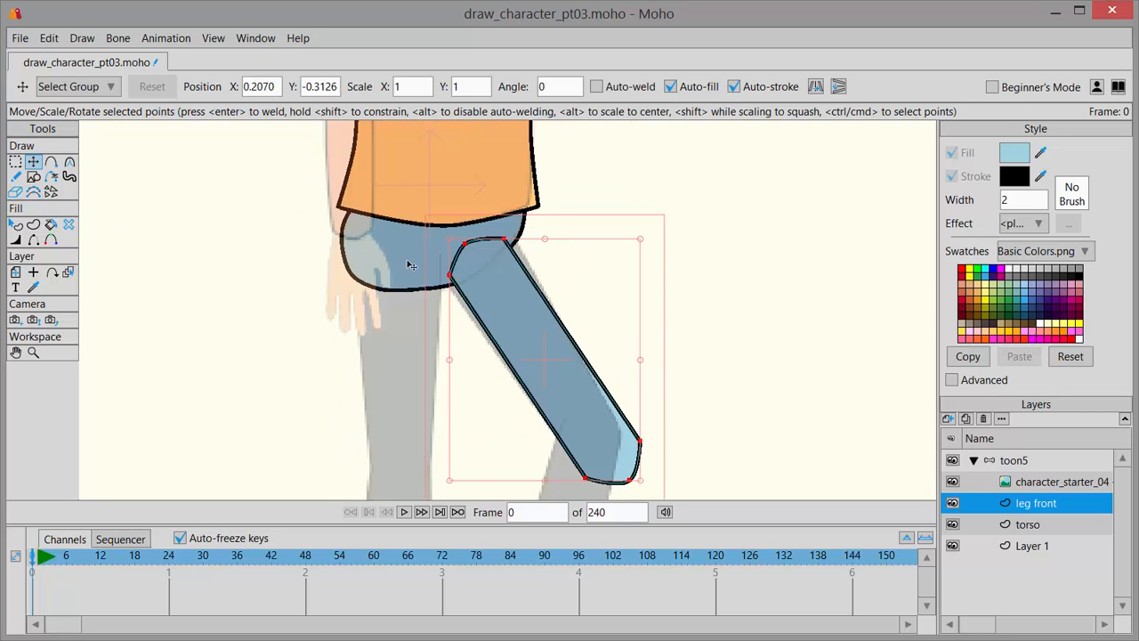
{"action": "left_click", "coordinate": [275, 400]}
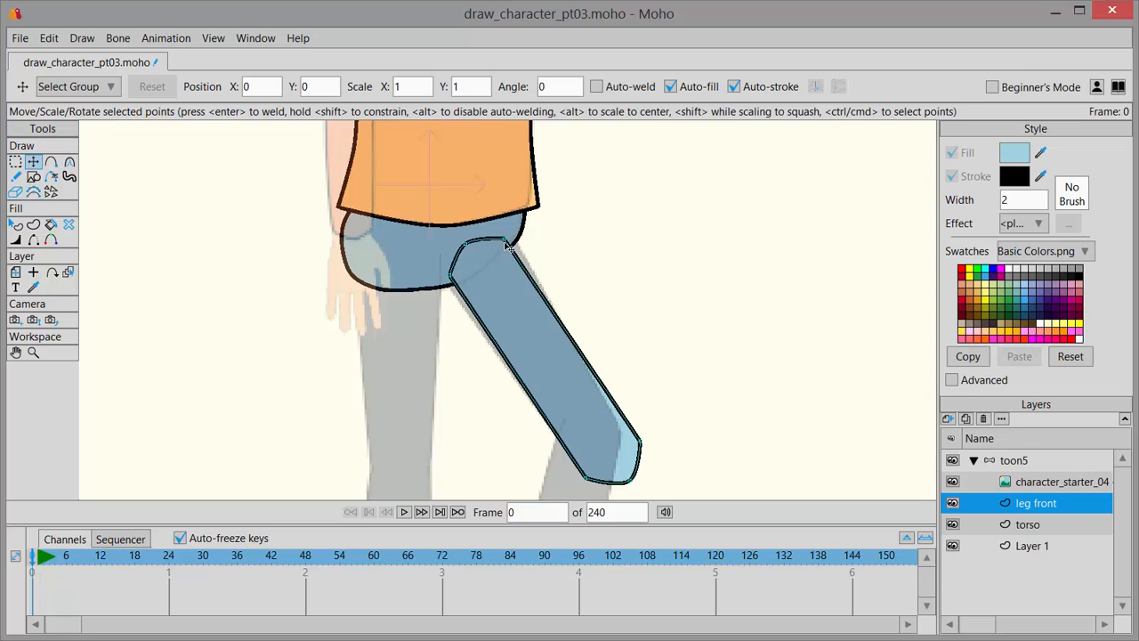
{"action": "left_click", "coordinate": [505, 246]}
{"action": "left_click_drag", "start_coordinate": [505, 245], "coordinate": [445, 278]}
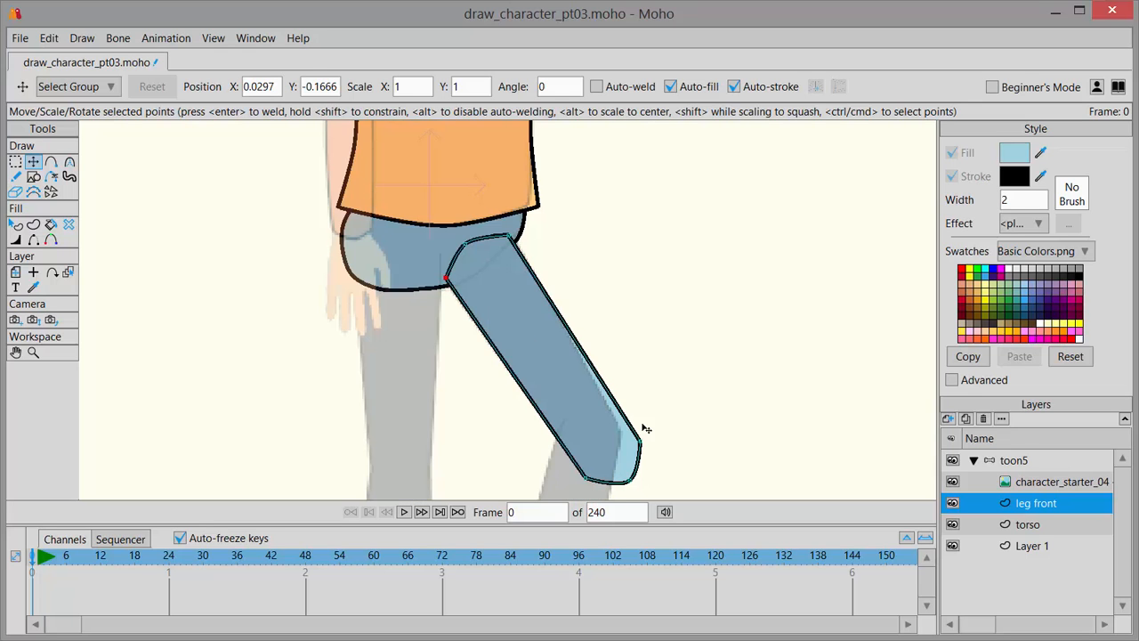
{"action": "left_click_drag", "start_coordinate": [640, 447], "coordinate": [620, 425]}
{"action": "left_click_drag", "start_coordinate": [637, 487], "coordinate": [599, 453]}
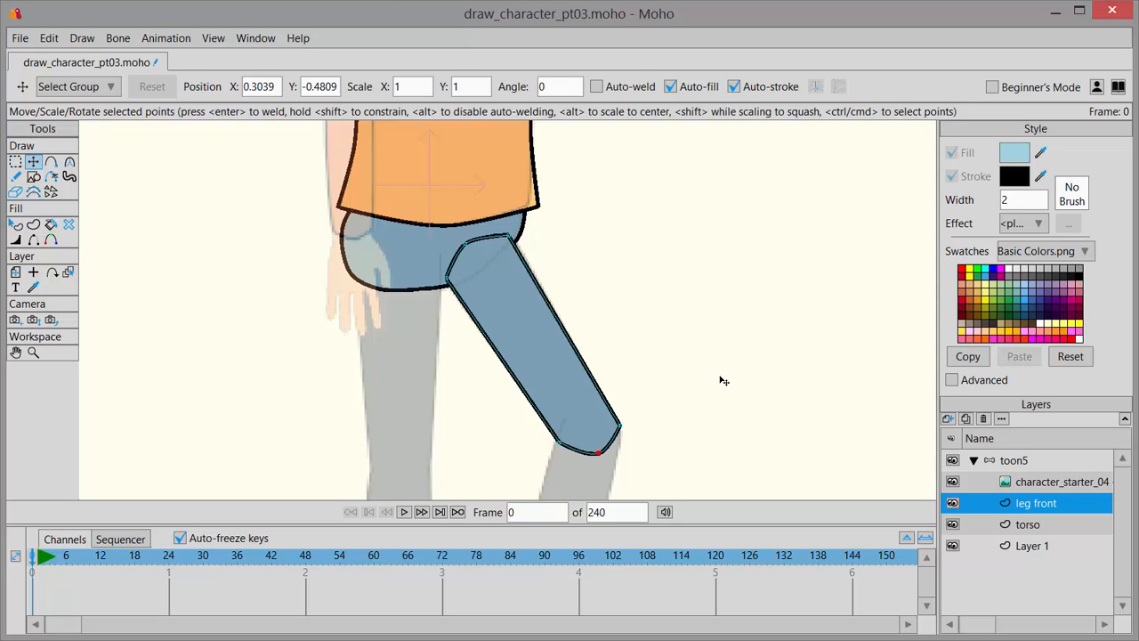
Draw a narrow vertical rectangle beside the bent leg's shin and add an outward-pulled point at the middle of each short end.
{"action": "left_click_drag", "start_coordinate": [729, 392], "coordinate": [701, 210]}
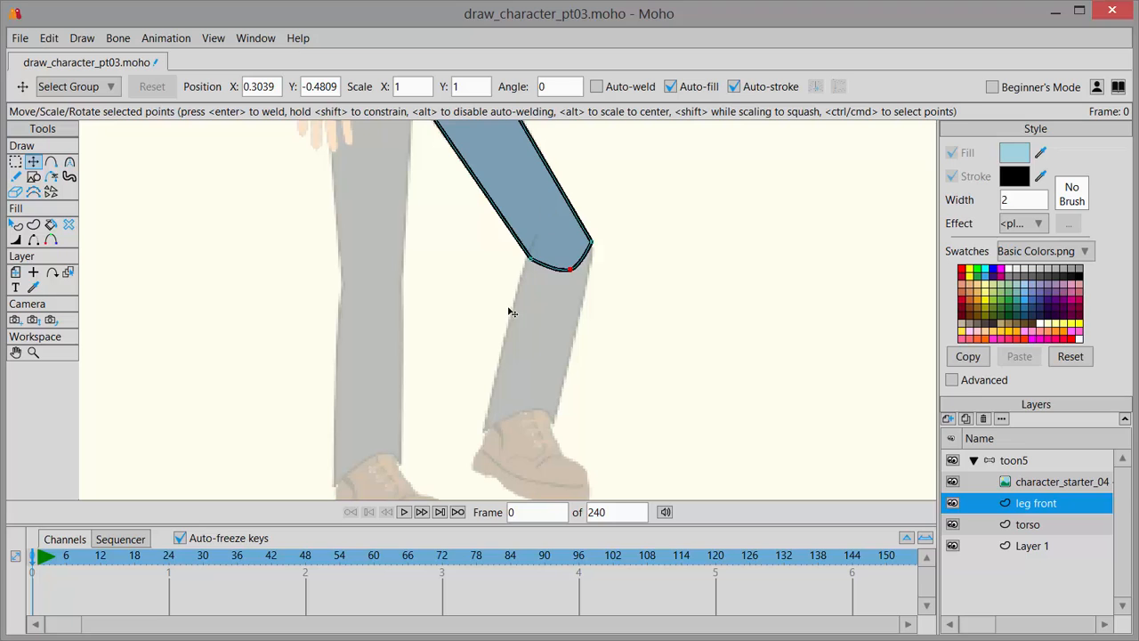
{"action": "left_click", "coordinate": [34, 178]}
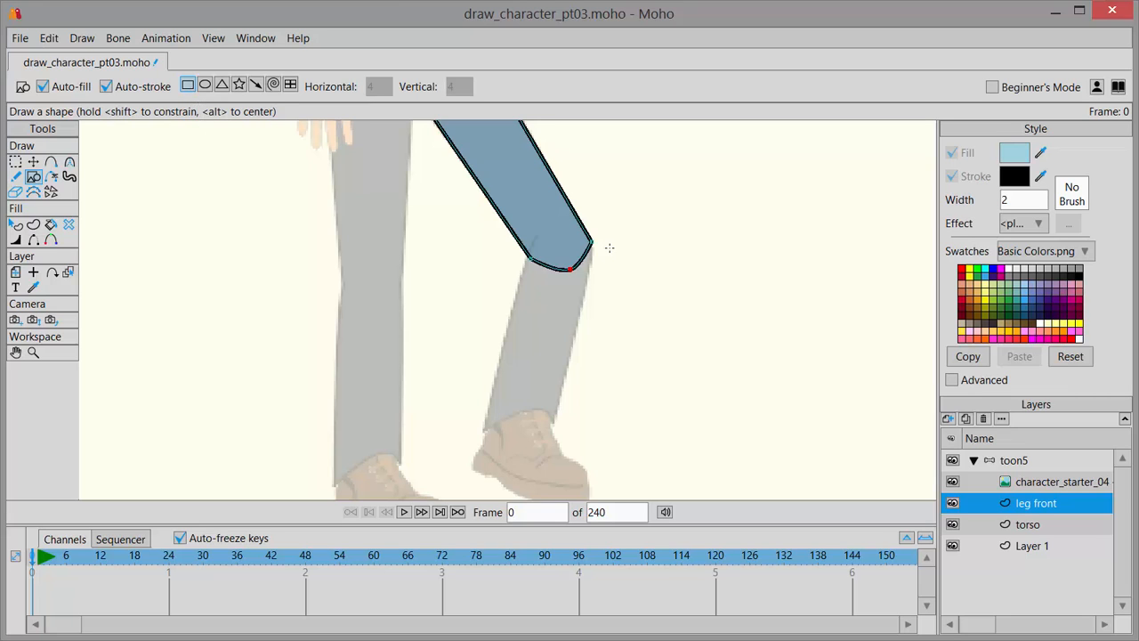
{"action": "mouse_move", "coordinate": [609, 247]}
{"action": "left_mouse_down"}
{"action": "mouse_move", "coordinate": [613, 418]}
{"action": "mouse_move", "coordinate": [666, 447]}
{"action": "left_mouse_up"}
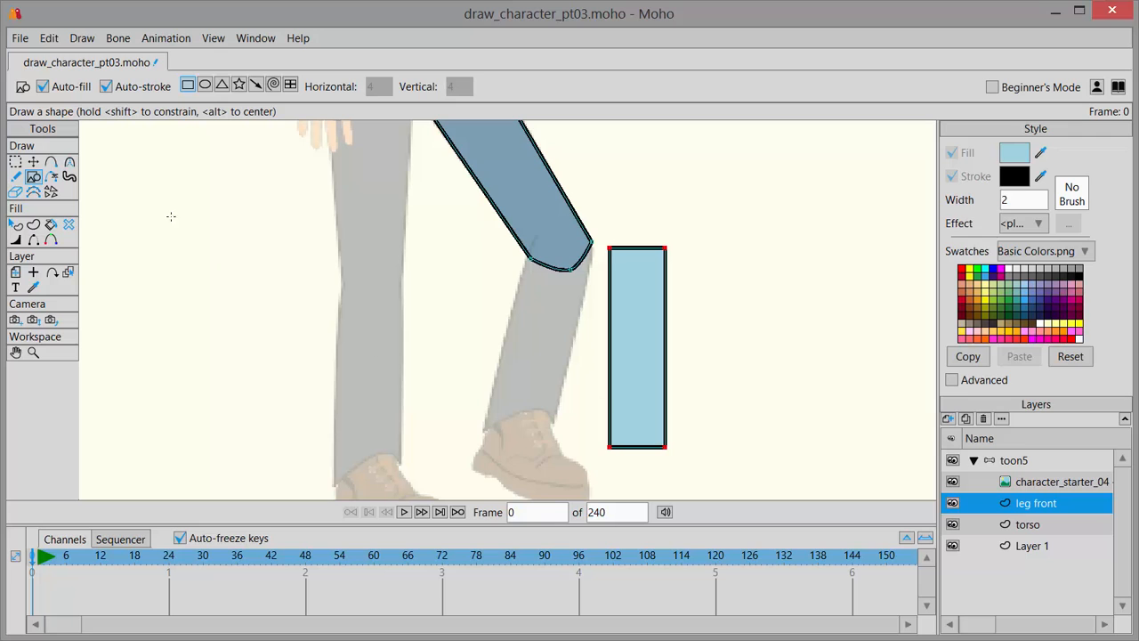
{"action": "left_click", "coordinate": [49, 163]}
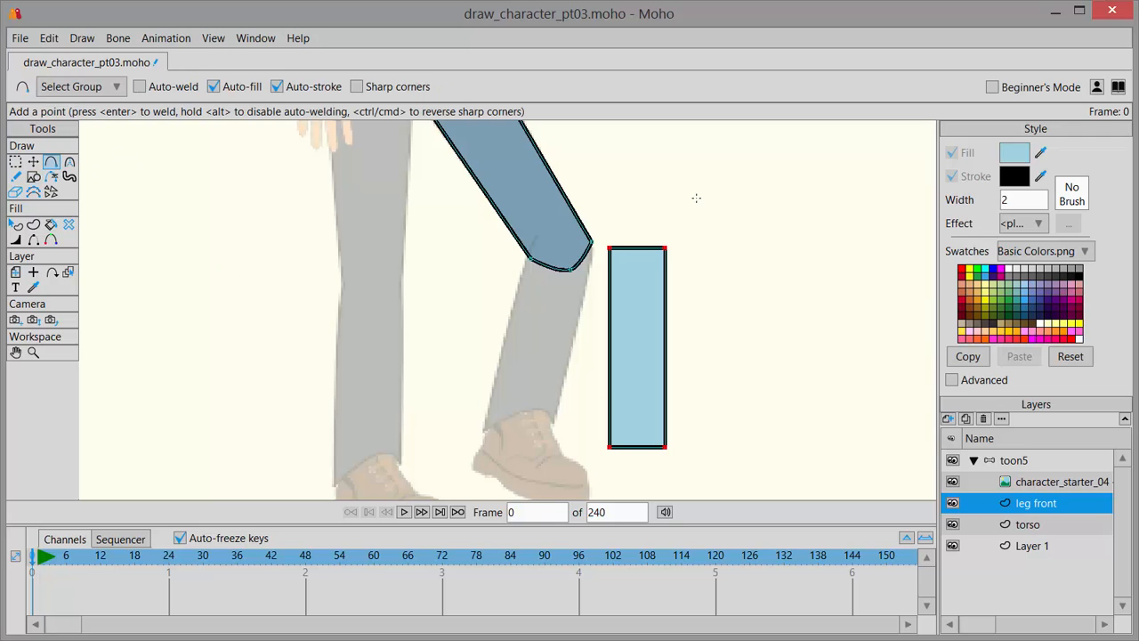
{"action": "left_click_drag", "start_coordinate": [636, 248], "coordinate": [637, 232]}
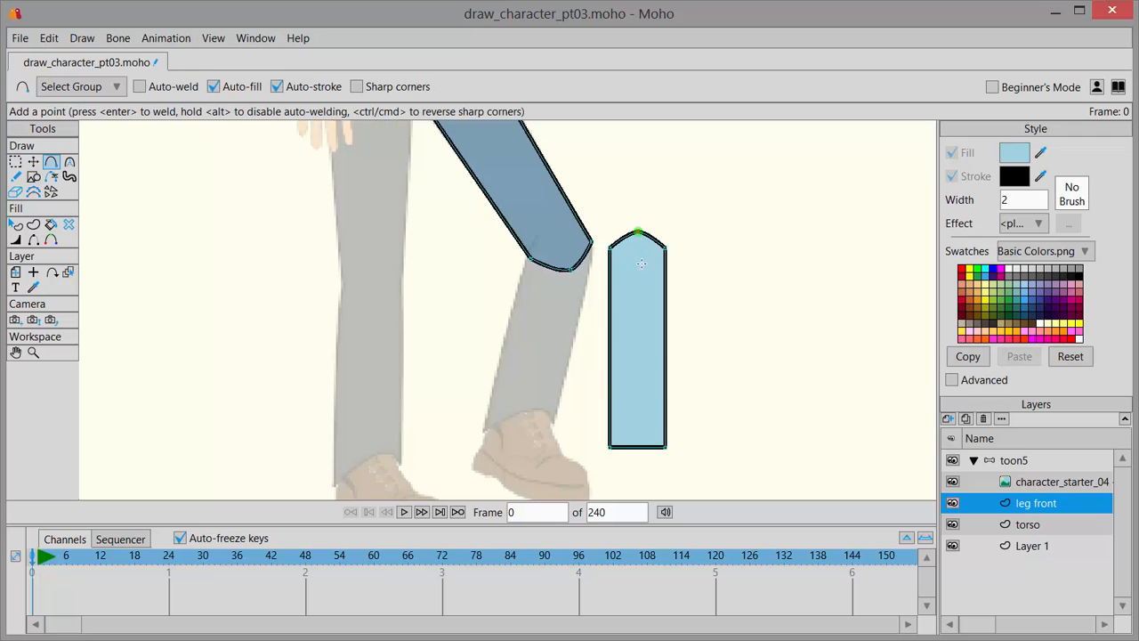
{"action": "left_click_drag", "start_coordinate": [637, 446], "coordinate": [638, 467]}
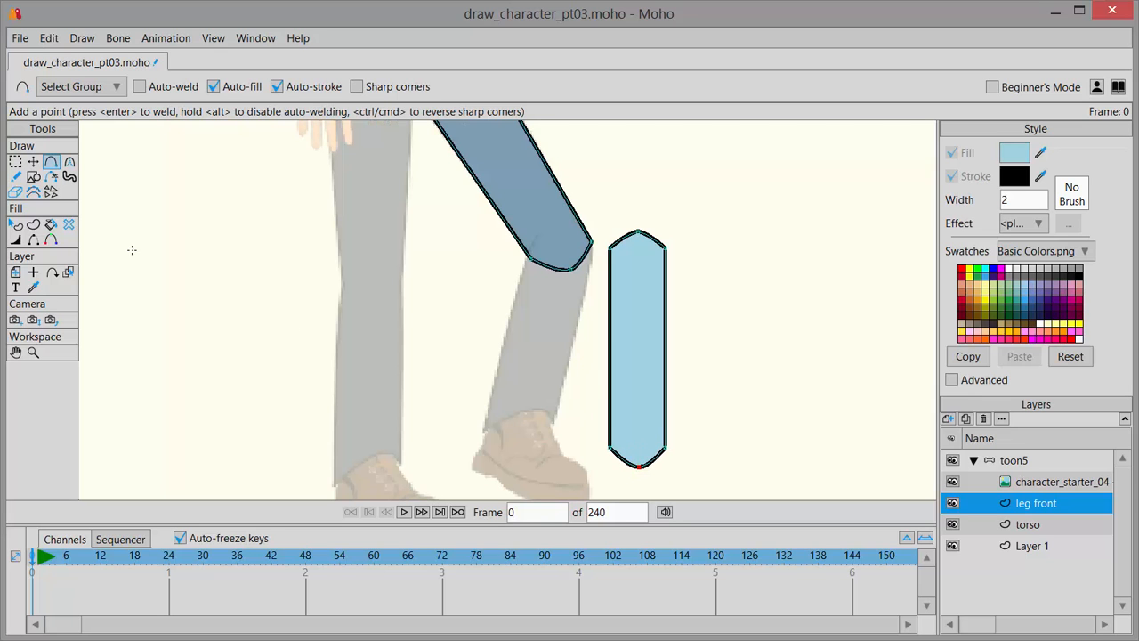
Move the new shin piece over the bent leg's lower part and tilt it to follow the reference, centred at about X 0.258, Y -0.609.
{"action": "left_click", "coordinate": [33, 162]}
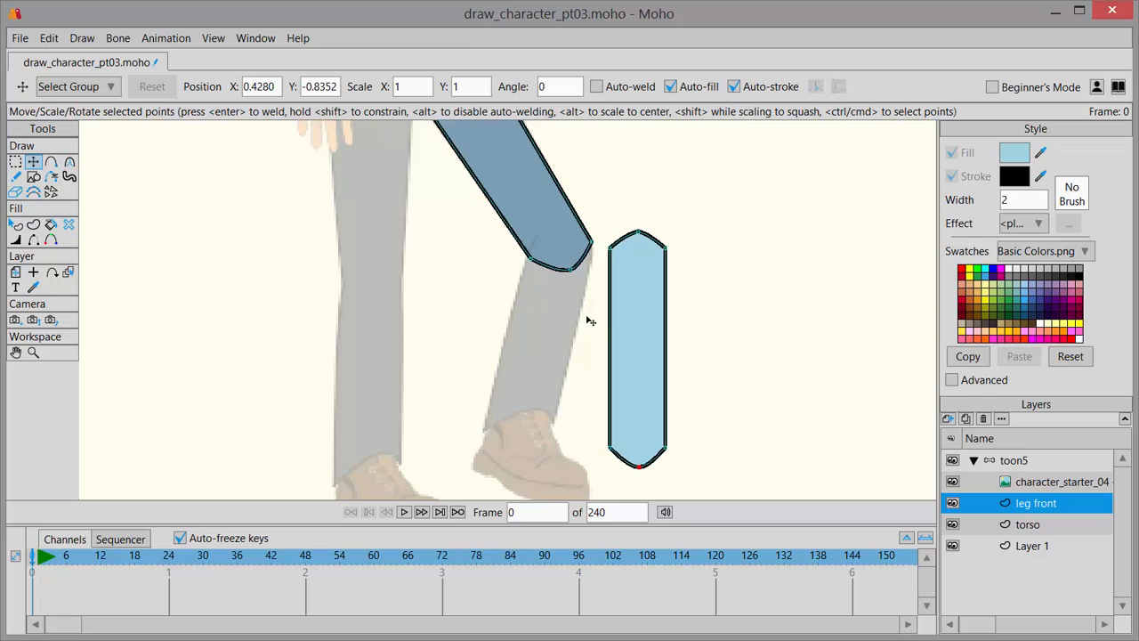
{"action": "left_click", "coordinate": [628, 329]}
{"action": "left_click_drag", "start_coordinate": [640, 315], "coordinate": [565, 311]}
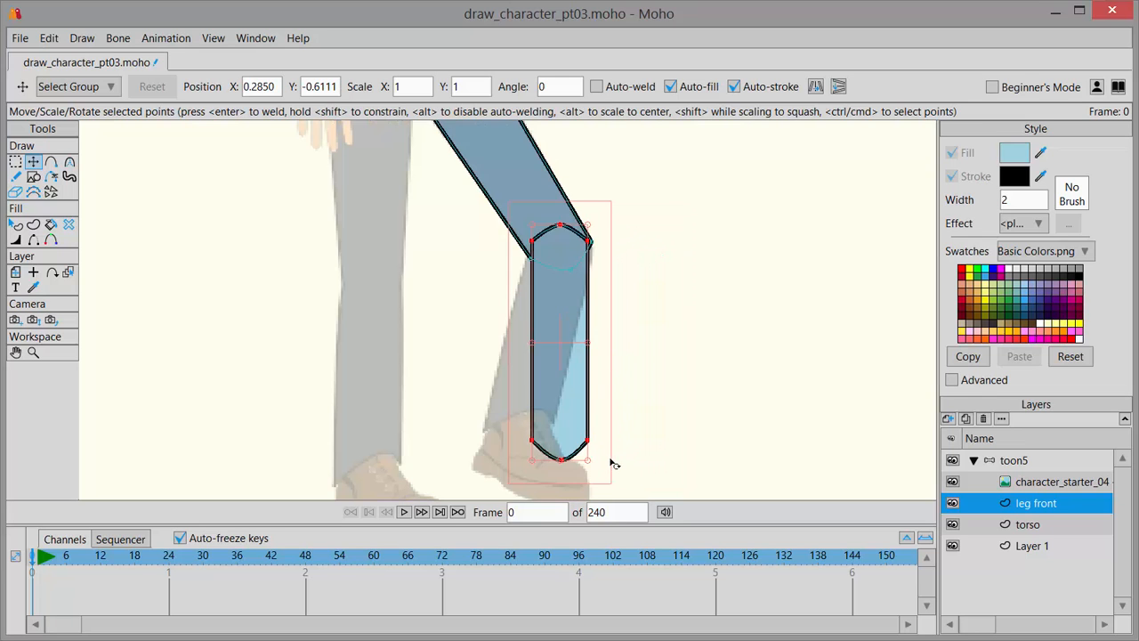
{"action": "mouse_move", "coordinate": [604, 465]}
{"action": "left_mouse_down"}
{"action": "mouse_move", "coordinate": [571, 473]}
{"action": "mouse_move", "coordinate": [593, 448]}
{"action": "mouse_move", "coordinate": [605, 459]}
{"action": "mouse_move", "coordinate": [595, 460]}
{"action": "left_mouse_up"}
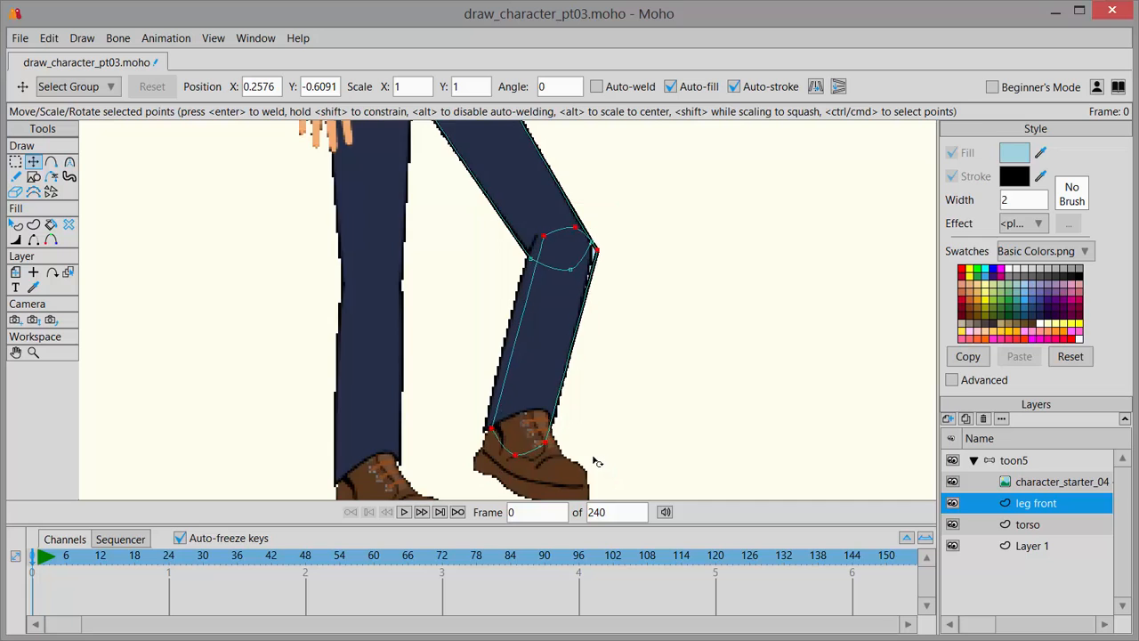
Fit the shin piece's points to the trouser outline and pull the middle cuff point up to about X 0.235, Y -0.733.
{"action": "left_click_drag", "start_coordinate": [564, 335], "coordinate": [523, 380]}
{"action": "left_click_drag", "start_coordinate": [560, 425], "coordinate": [496, 440]}
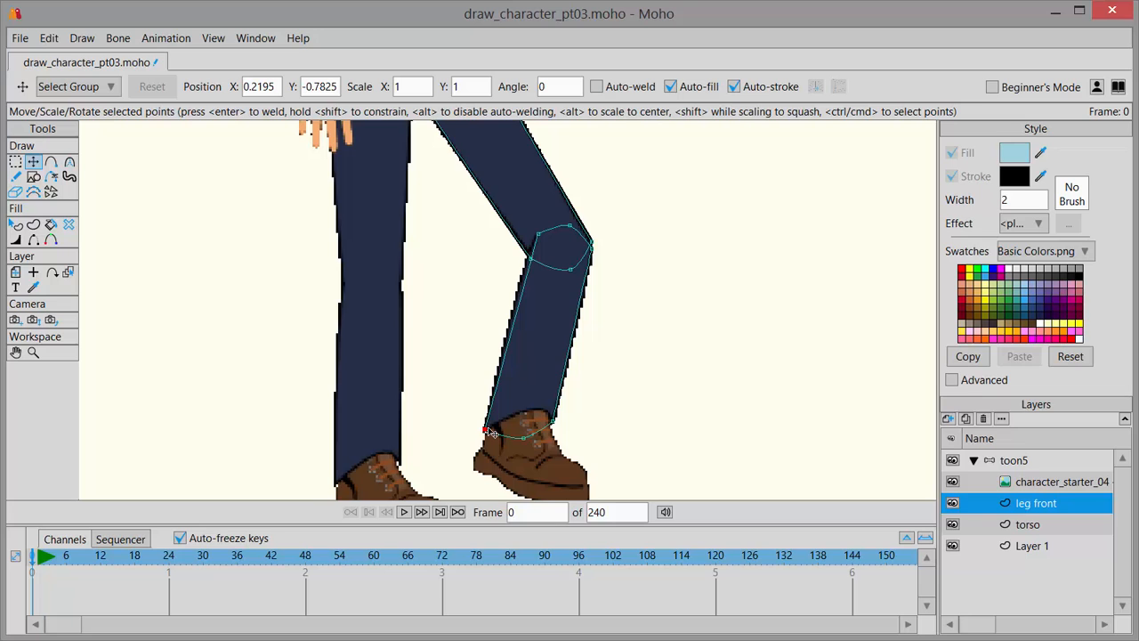
{"action": "left_click_drag", "start_coordinate": [488, 429], "coordinate": [530, 410]}
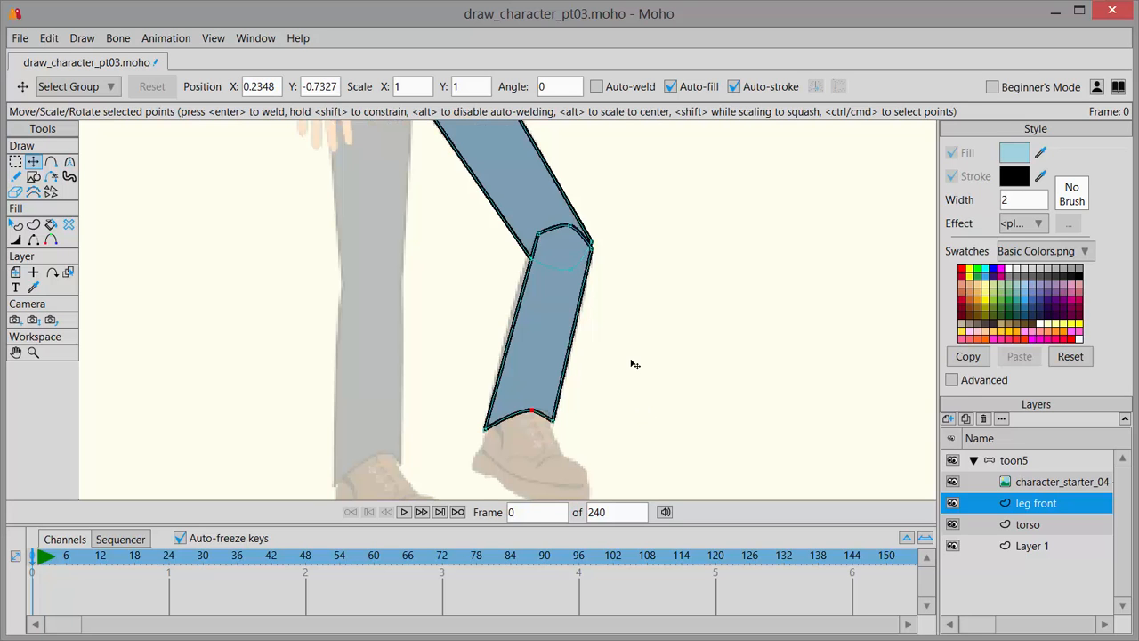
Rotate the thigh piece upright and move it onto the straight leg's thigh, centred at about X -0.055, Y -0.322.
{"action": "scroll", "coordinate": [638, 325], "scroll_direction": "down", "scroll_amount": 2}
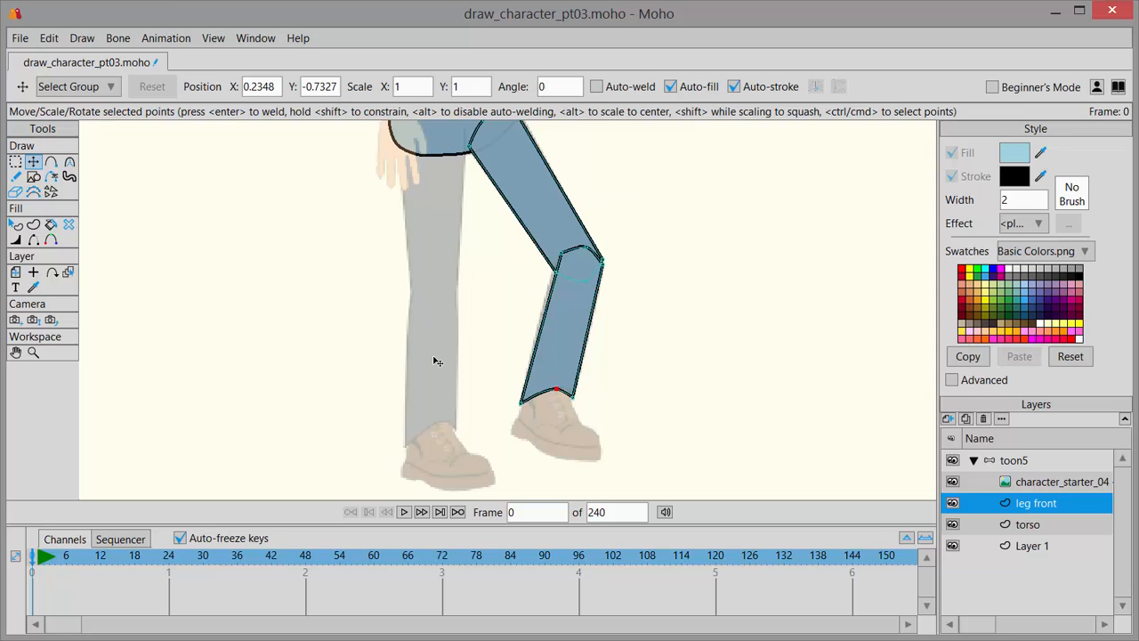
{"action": "left_click", "coordinate": [534, 193]}
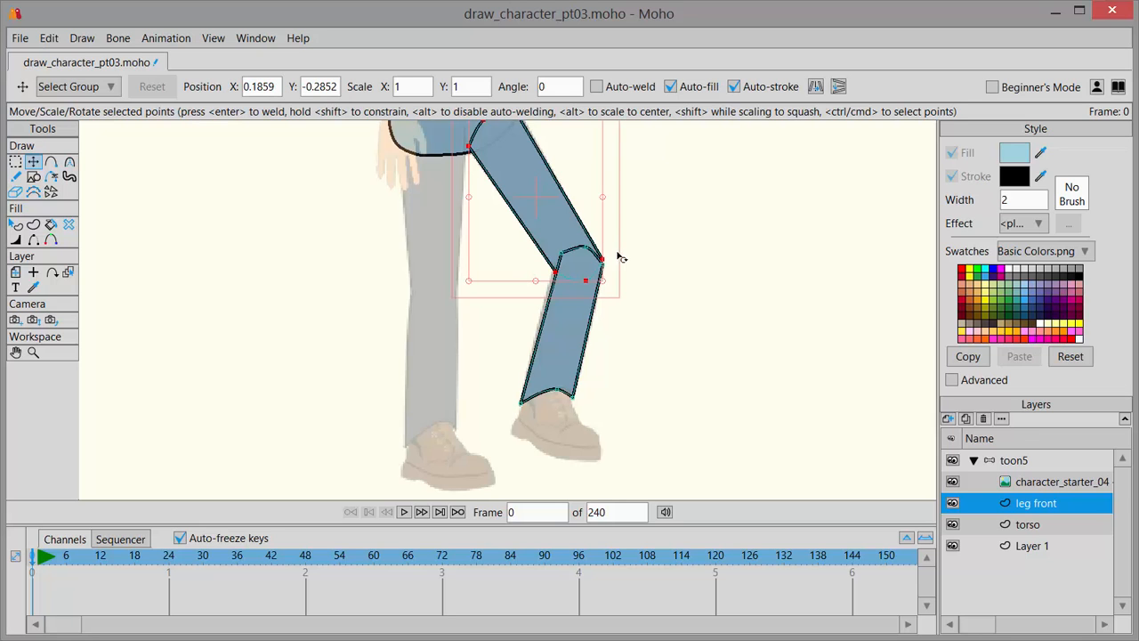
{"action": "left_click_drag", "start_coordinate": [618, 292], "coordinate": [558, 329]}
{"action": "left_click_drag", "start_coordinate": [550, 149], "coordinate": [447, 161]}
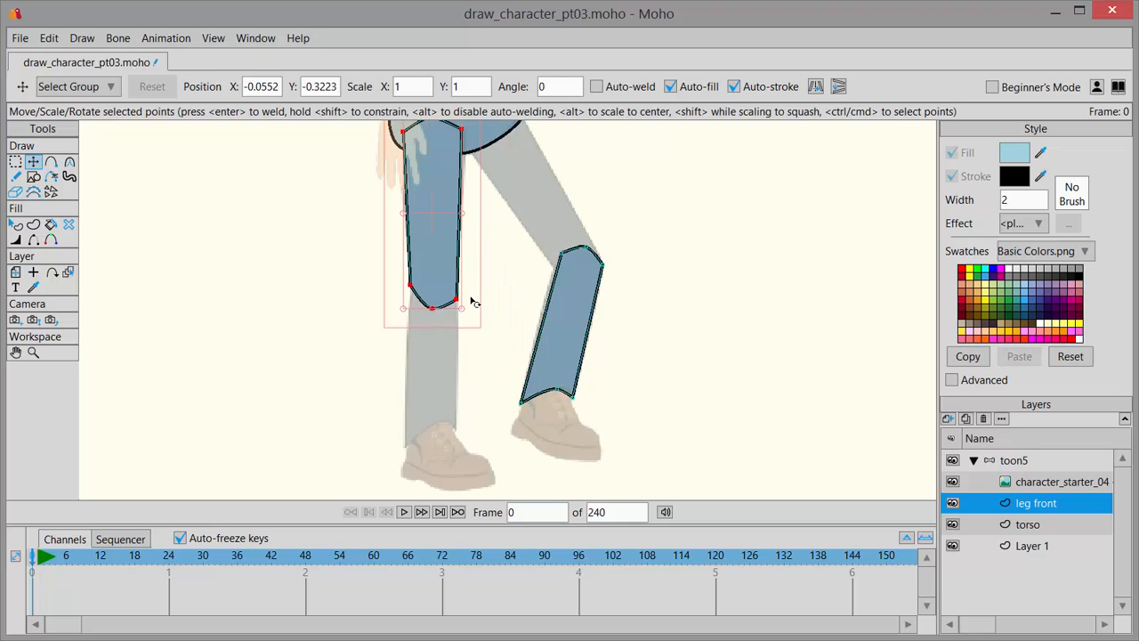
{"action": "left_click_drag", "start_coordinate": [472, 299], "coordinate": [456, 299]}
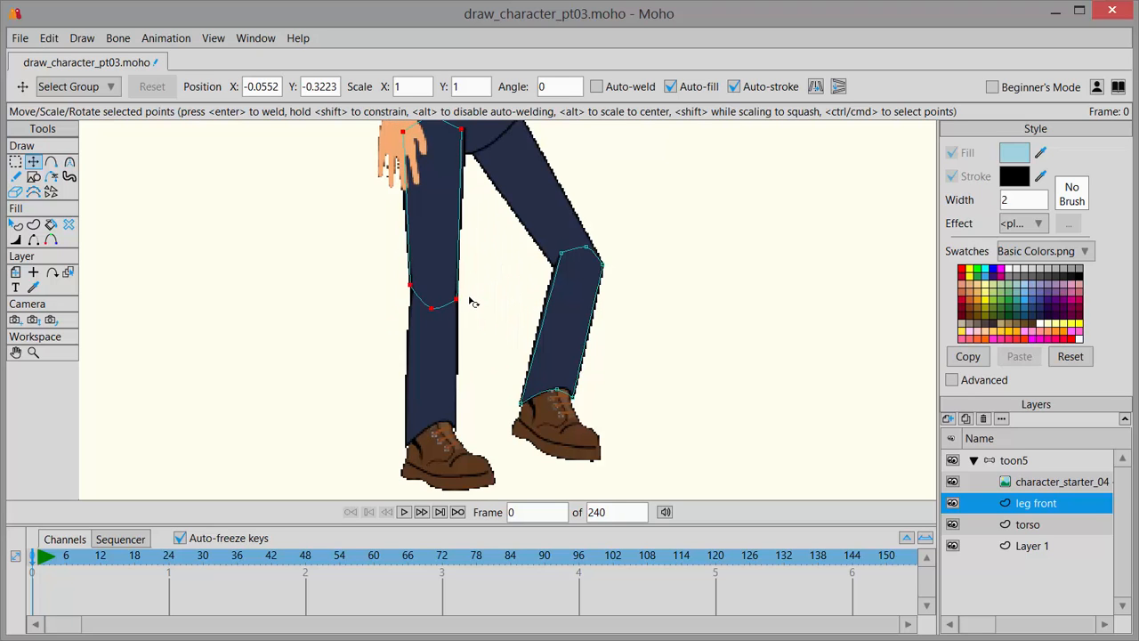
Rotate the shin piece upright, place it below the thigh on the straight leg at about X -0.057, Y -0.647, and deselect it.
{"action": "left_click_drag", "start_coordinate": [578, 318], "coordinate": [587, 299]}
{"action": "double_click", "coordinate": [587, 299]}
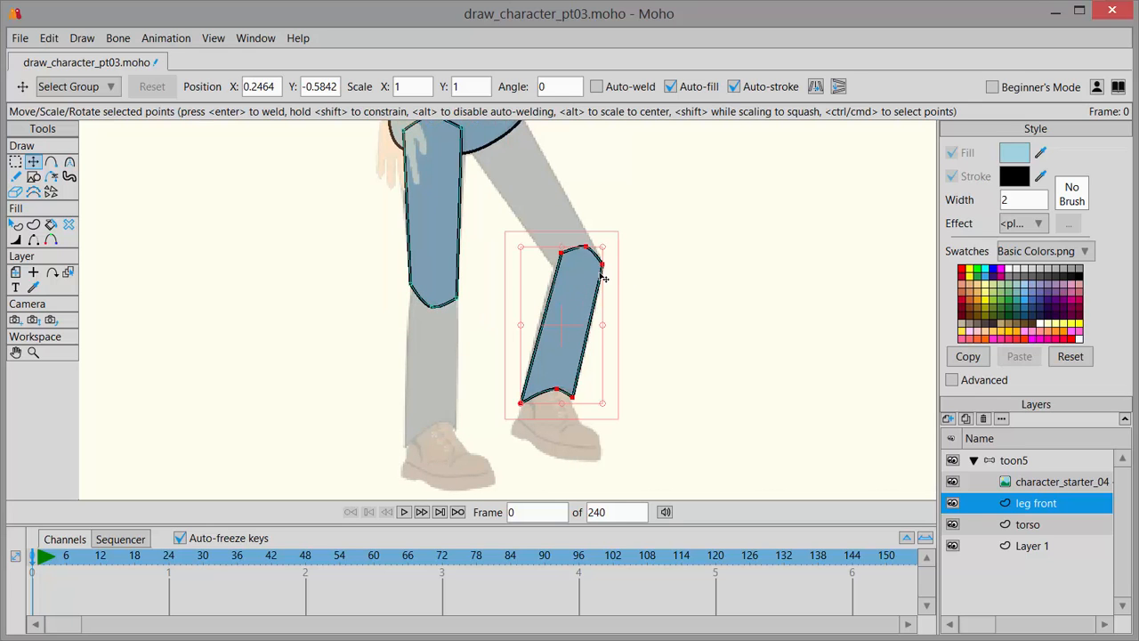
{"action": "left_click_drag", "start_coordinate": [615, 253], "coordinate": [601, 242]}
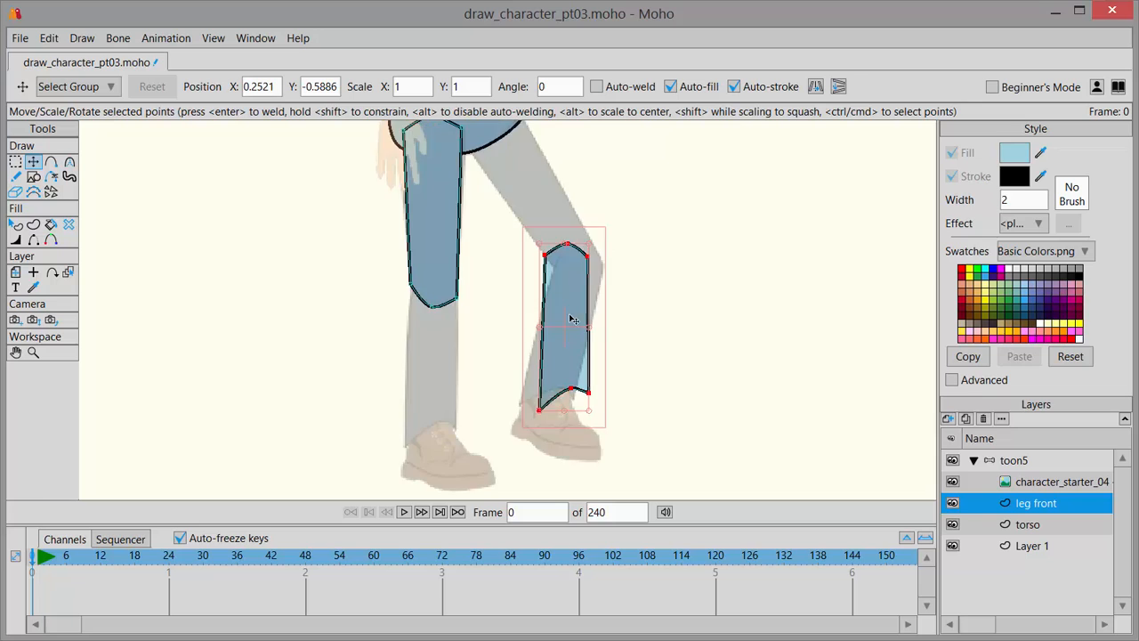
{"action": "left_click_drag", "start_coordinate": [569, 315], "coordinate": [435, 341]}
{"action": "scroll", "coordinate": [478, 363], "scroll_direction": "down", "scroll_amount": 2}
{"action": "scroll", "coordinate": [481, 365], "scroll_direction": "up", "scroll_amount": 4}
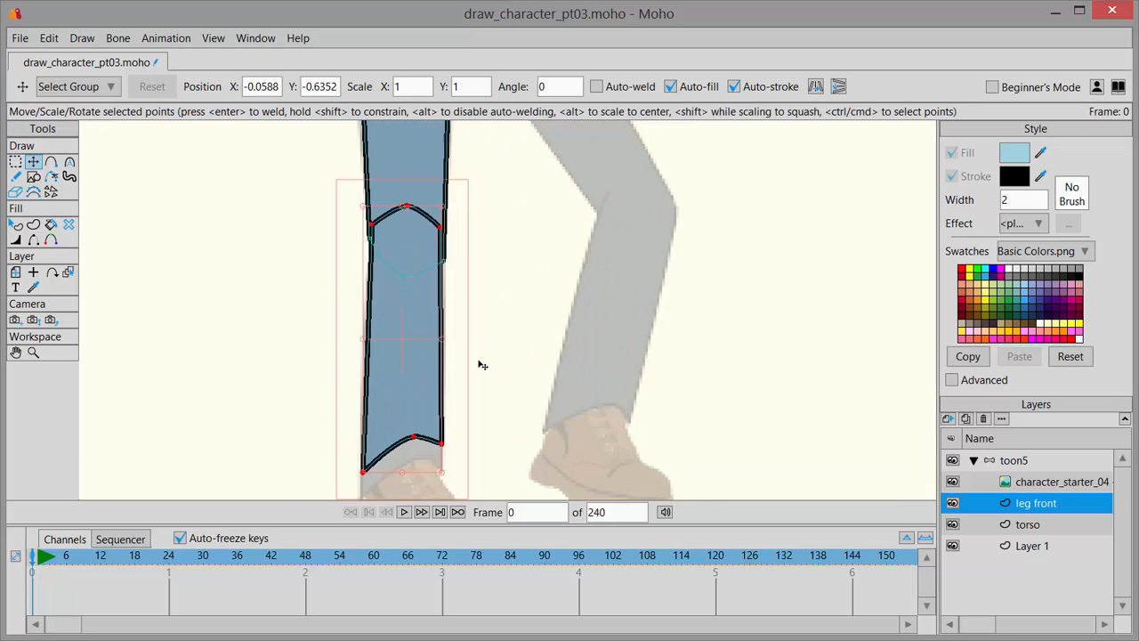
{"action": "scroll", "coordinate": [481, 364], "scroll_direction": "up", "scroll_amount": 2}
{"action": "scroll", "coordinate": [481, 365], "scroll_direction": "down", "scroll_amount": 3}
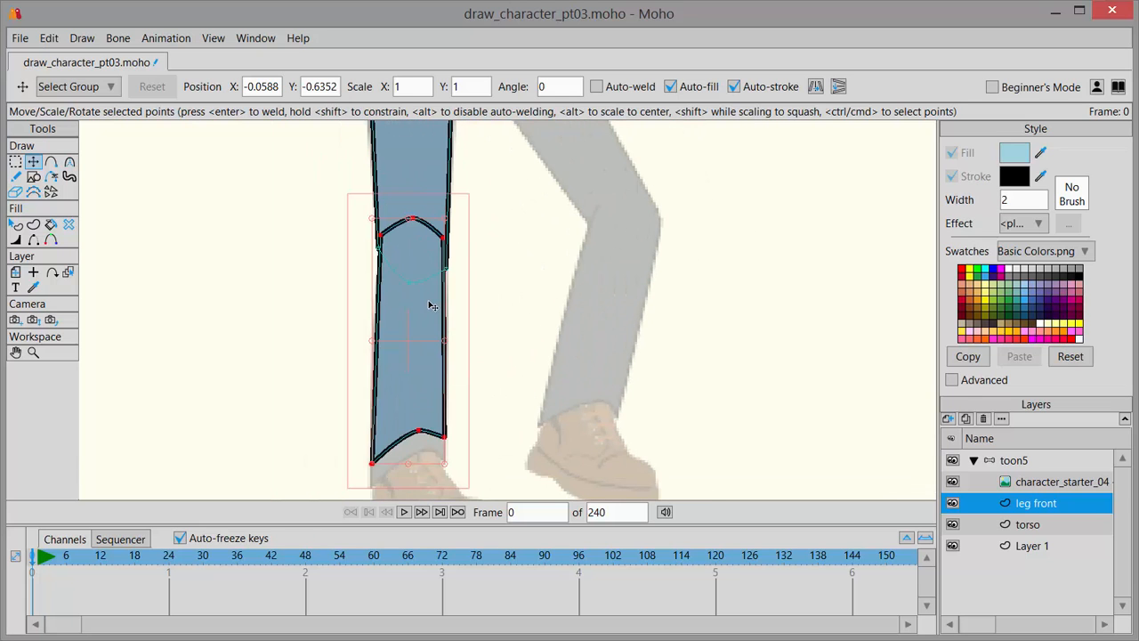
{"action": "left_click_drag", "start_coordinate": [418, 320], "coordinate": [419, 326]}
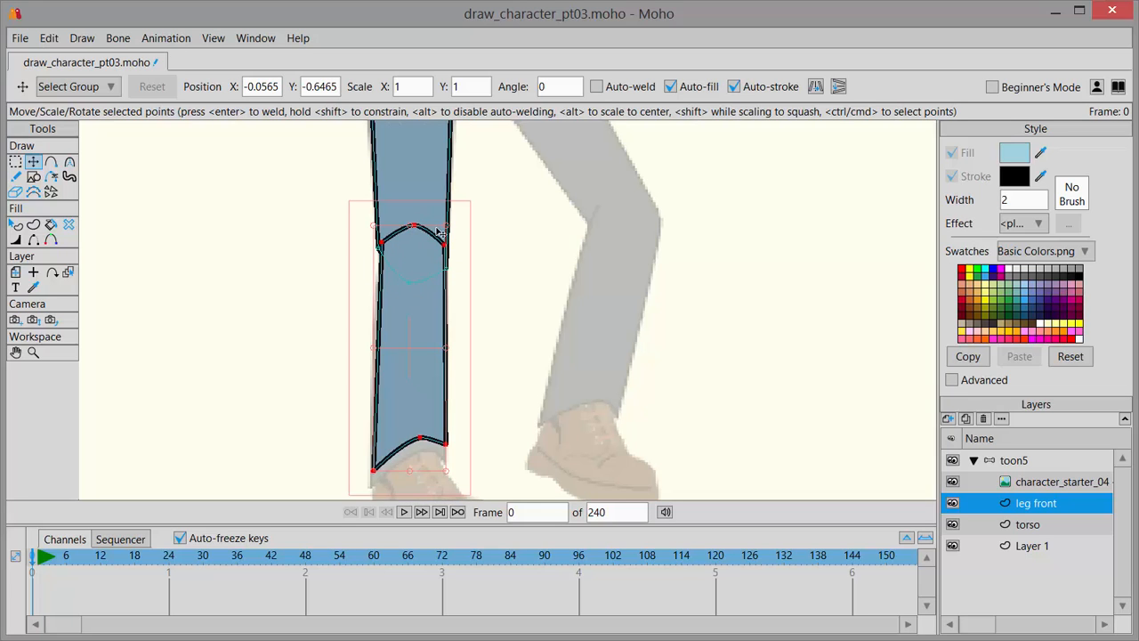
{"action": "left_click", "coordinate": [498, 307]}
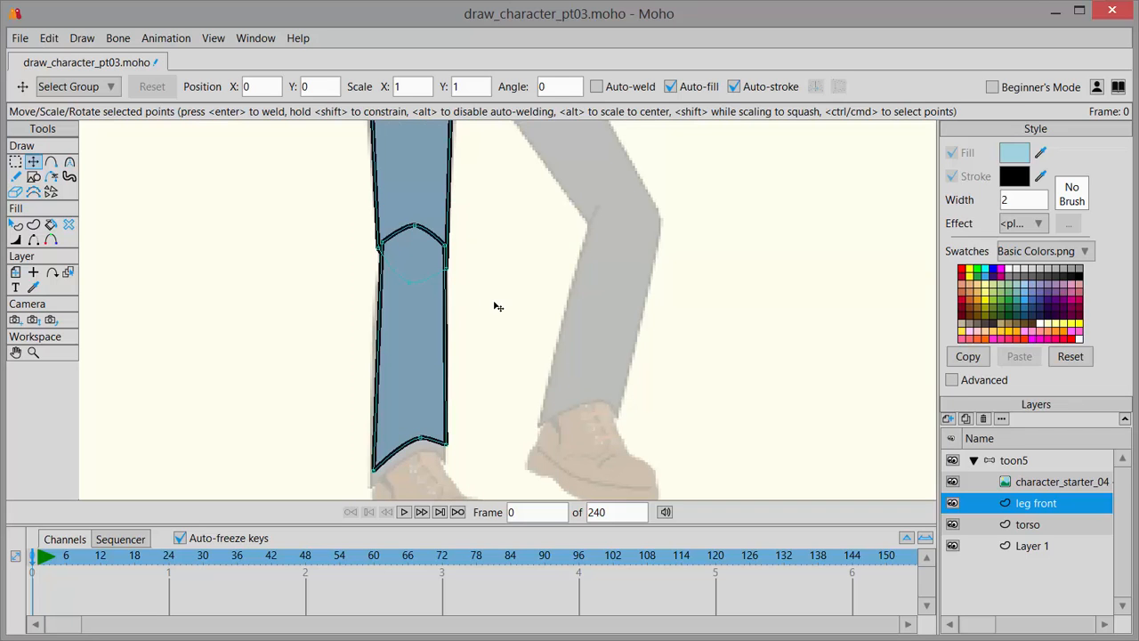
Select the straight leg's thigh piece and hide the character_starter_04 reference layer.
{"action": "double_click", "coordinate": [419, 184]}
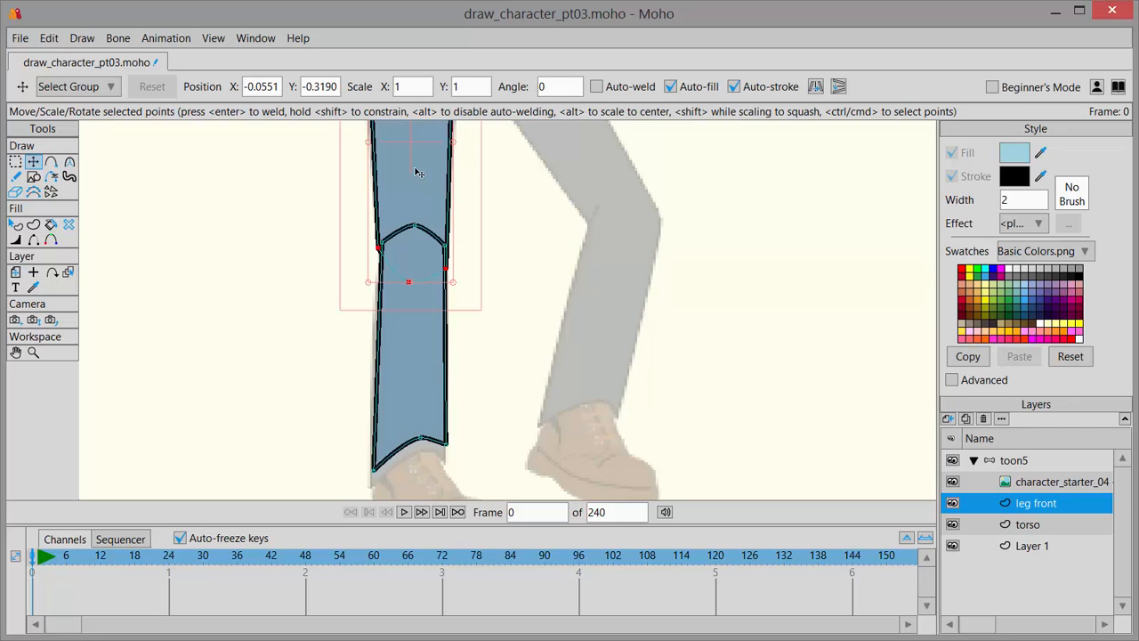
{"action": "scroll", "coordinate": [547, 310], "scroll_direction": "down", "scroll_amount": 3}
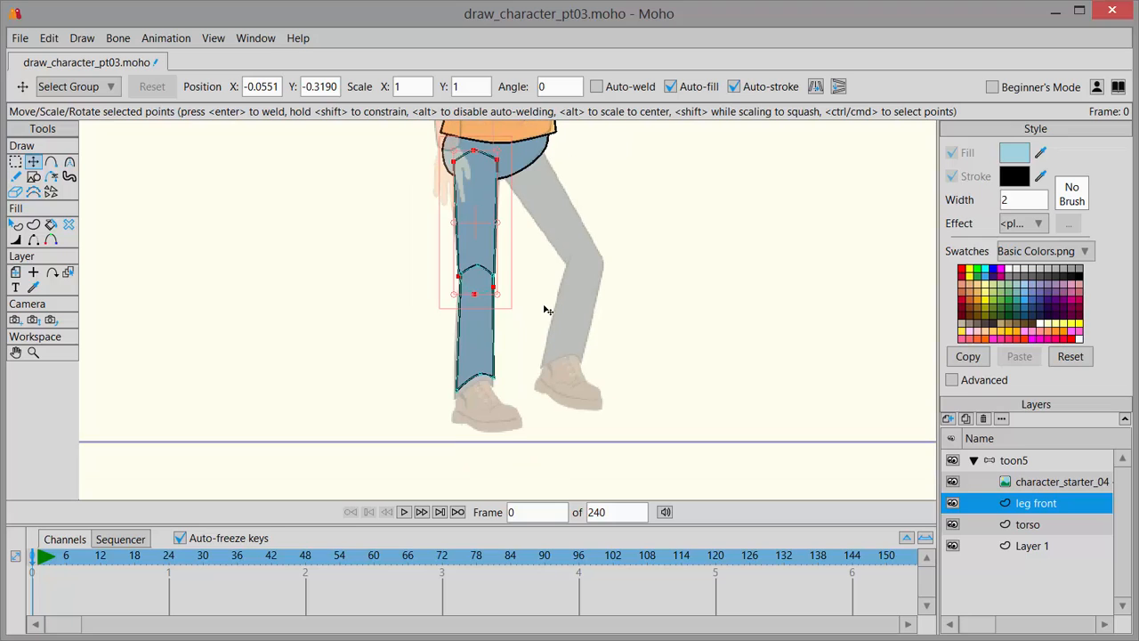
{"action": "left_click", "coordinate": [952, 481]}
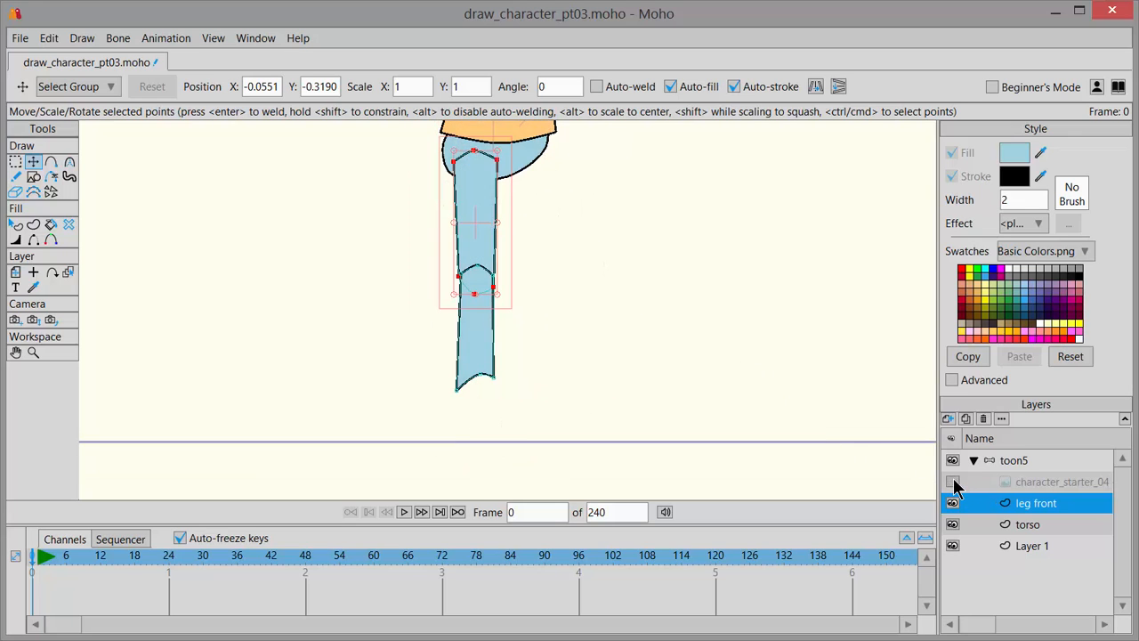
{"action": "scroll", "coordinate": [582, 272], "scroll_direction": "up", "scroll_amount": 3}
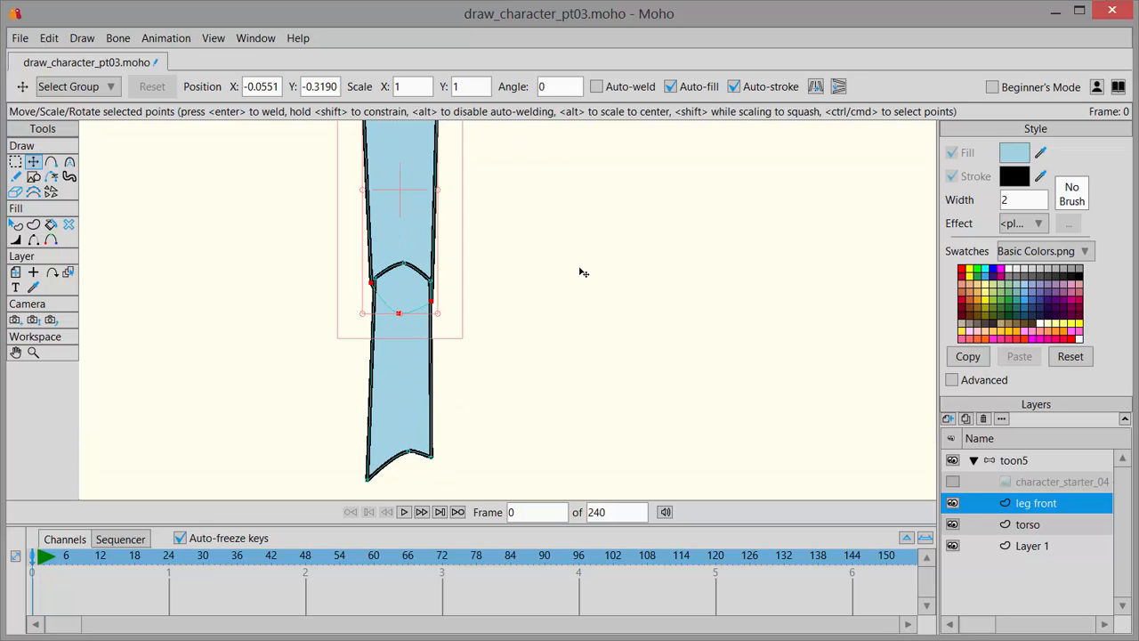
{"action": "left_click_drag", "start_coordinate": [574, 268], "coordinate": [703, 348]}
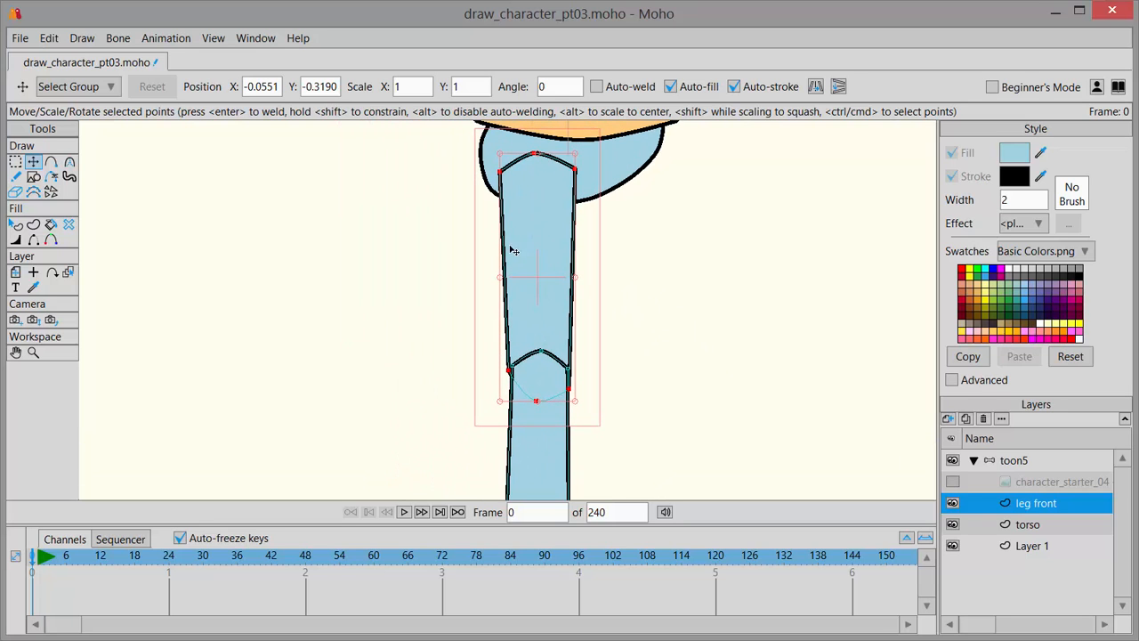
Fine-tune the thigh and shin so their edges line up at the knee, with the shin centred at about X -0.061, Y -0.647.
{"action": "left_click", "coordinate": [584, 406]}
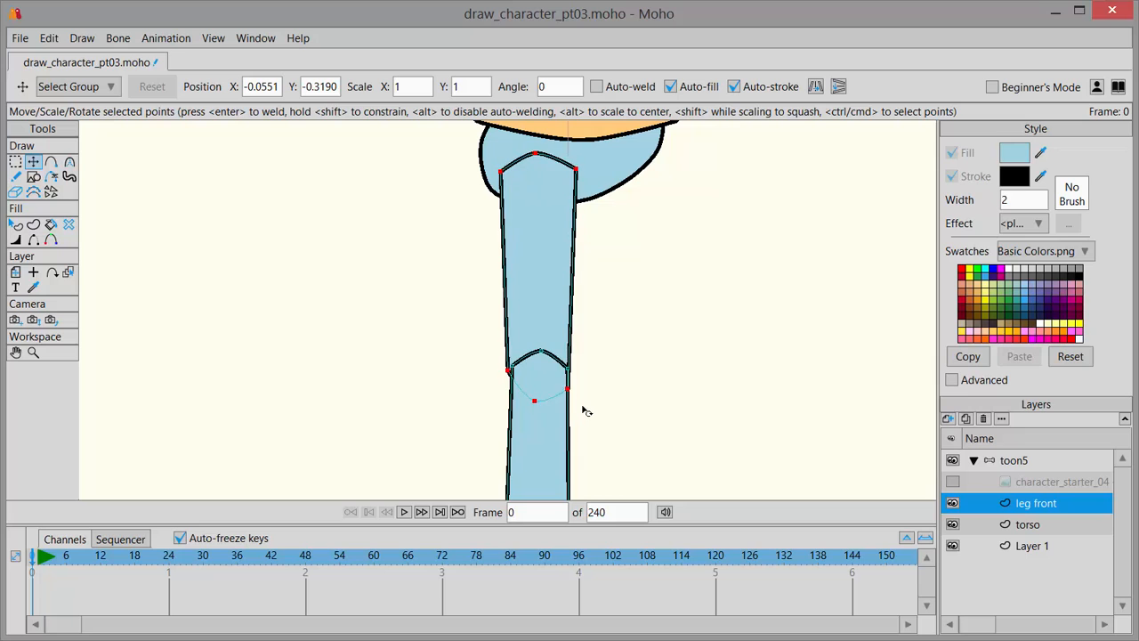
{"action": "key", "text": "ctrl+z"}
{"action": "scroll", "coordinate": [641, 408], "scroll_direction": "down", "scroll_amount": 1}
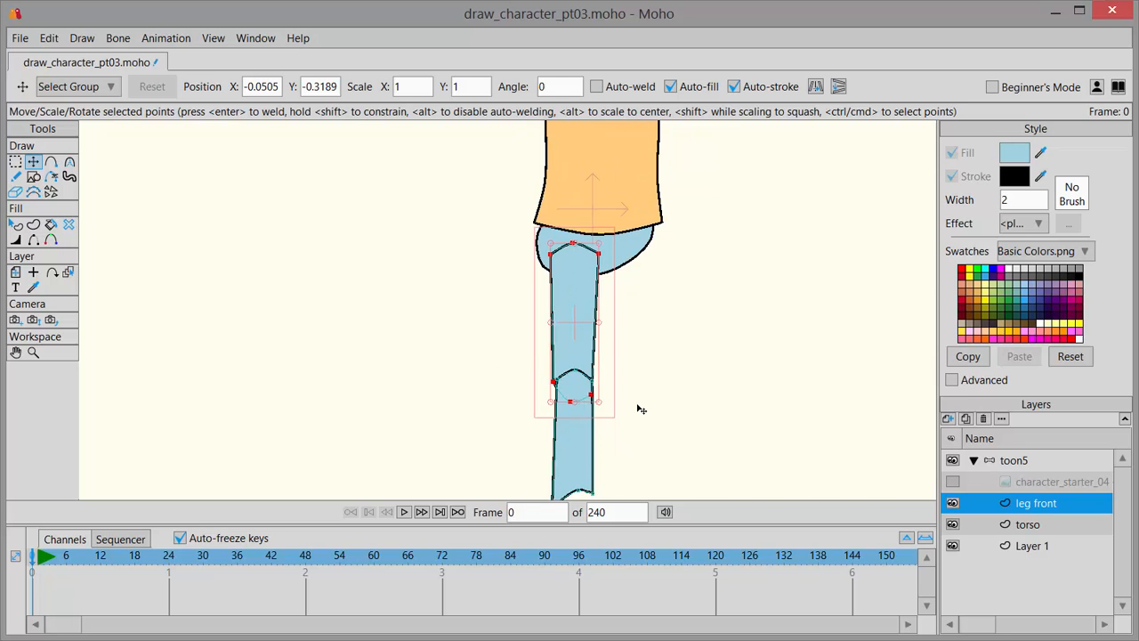
{"action": "left_click_drag", "start_coordinate": [598, 404], "coordinate": [597, 406]}
{"action": "left_click", "coordinate": [566, 440]}
{"action": "left_click_drag", "start_coordinate": [566, 442], "coordinate": [558, 443]}
{"action": "scroll", "coordinate": [612, 411], "scroll_direction": "down", "scroll_amount": 2}
{"action": "left_click_drag", "start_coordinate": [650, 422], "coordinate": [592, 391]}
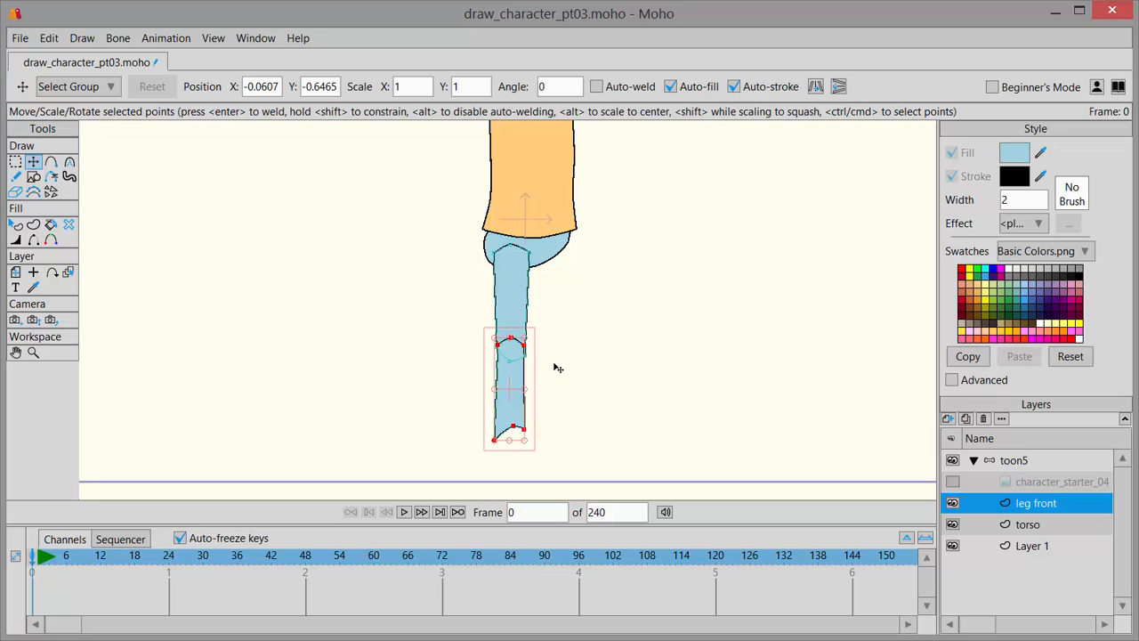
Duplicate the leg front layer and name the copy "leg back".
{"action": "scroll", "coordinate": [586, 323], "scroll_direction": "up", "scroll_amount": 2}
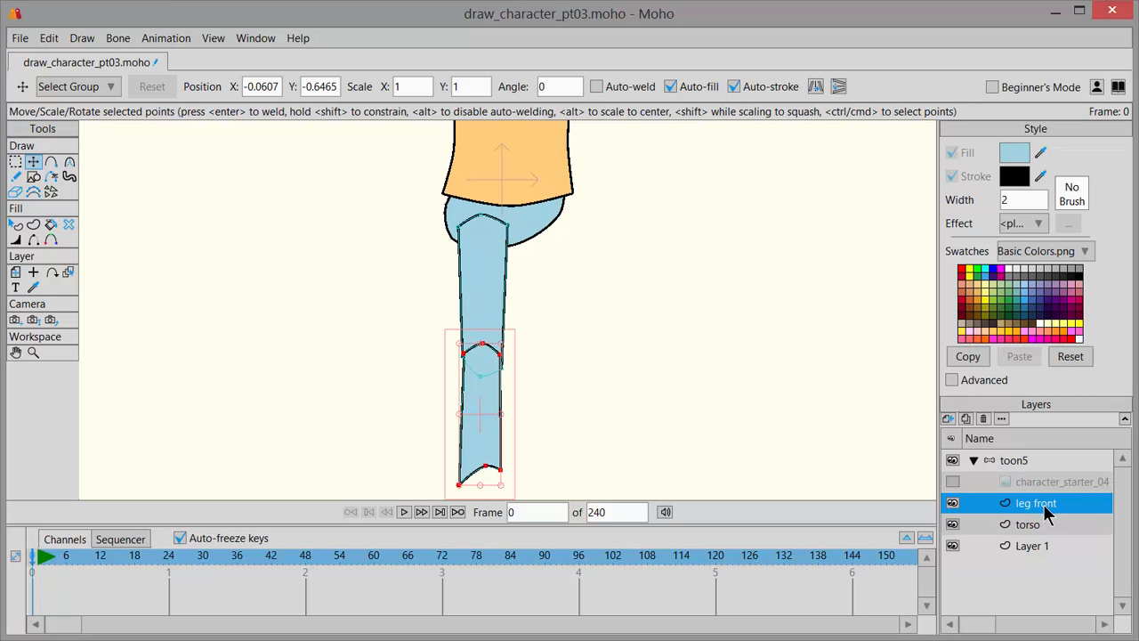
{"action": "left_click", "coordinate": [968, 420]}
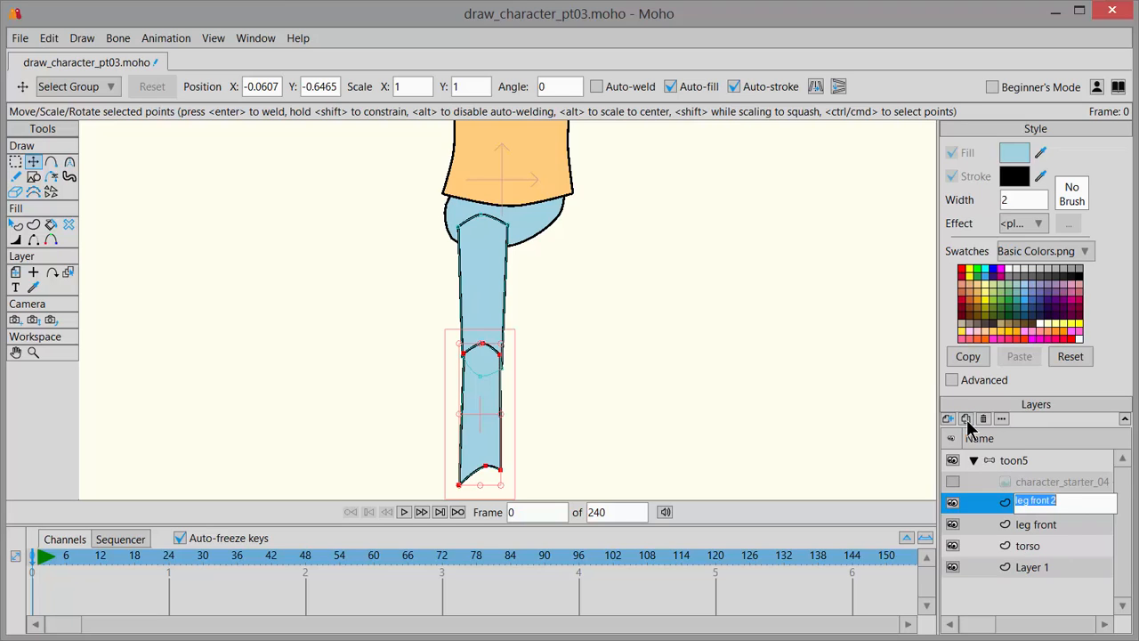
{"action": "left_click", "coordinate": [1062, 502]}
{"action": "left_click_drag", "start_coordinate": [1028, 503], "coordinate": [1133, 507]}
{"action": "key", "text": "BackSpace"}
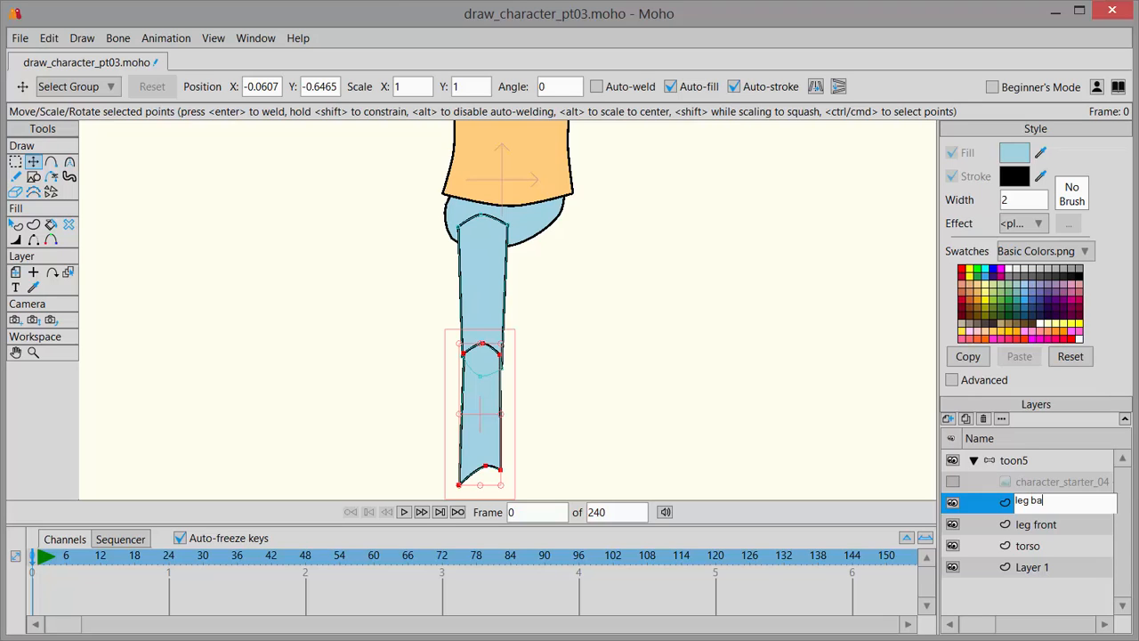
{"action": "type", "text": "back"}
{"action": "key", "text": "Return"}
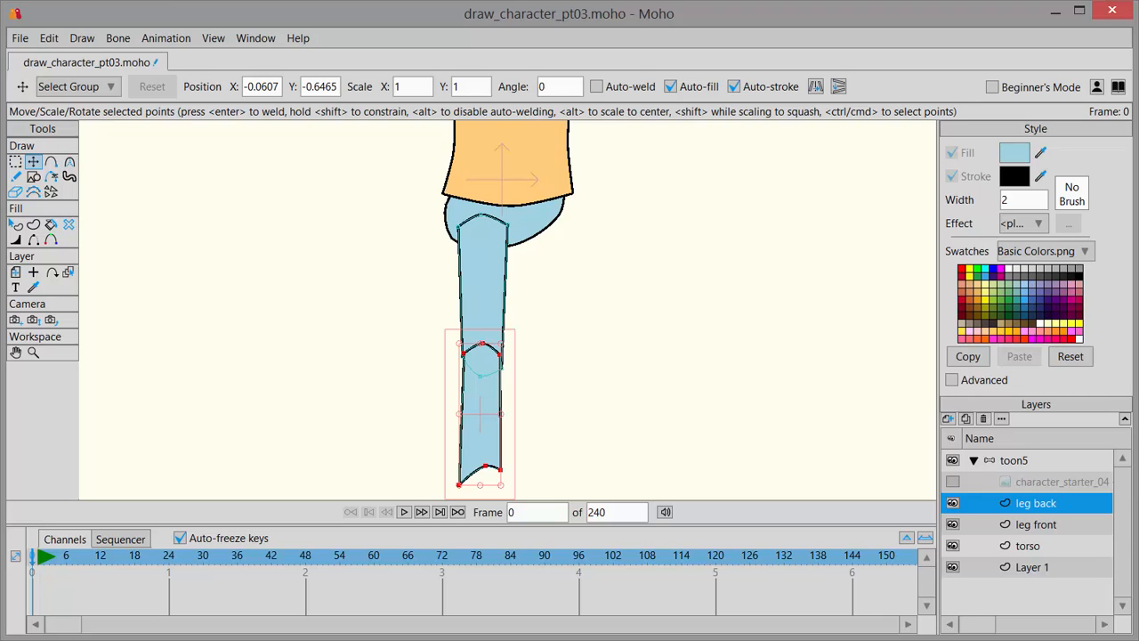
Move the whole leg back layer beside the front leg, to about X 0.147, Y 0.002.
{"action": "left_click", "coordinate": [16, 272]}
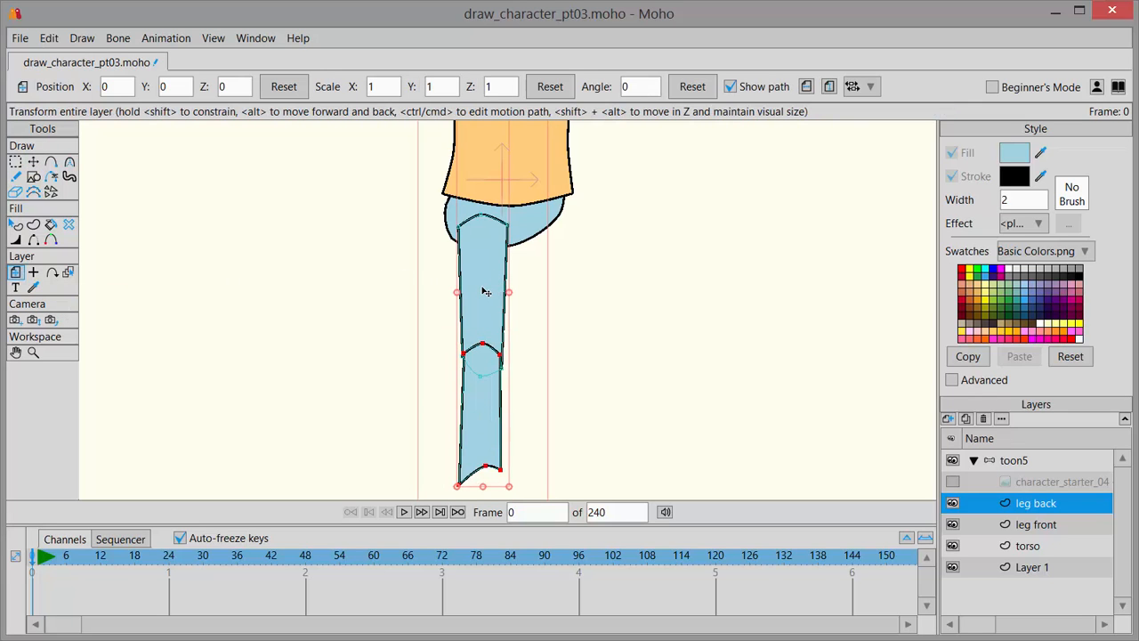
{"action": "left_click_drag", "start_coordinate": [485, 292], "coordinate": [539, 291]}
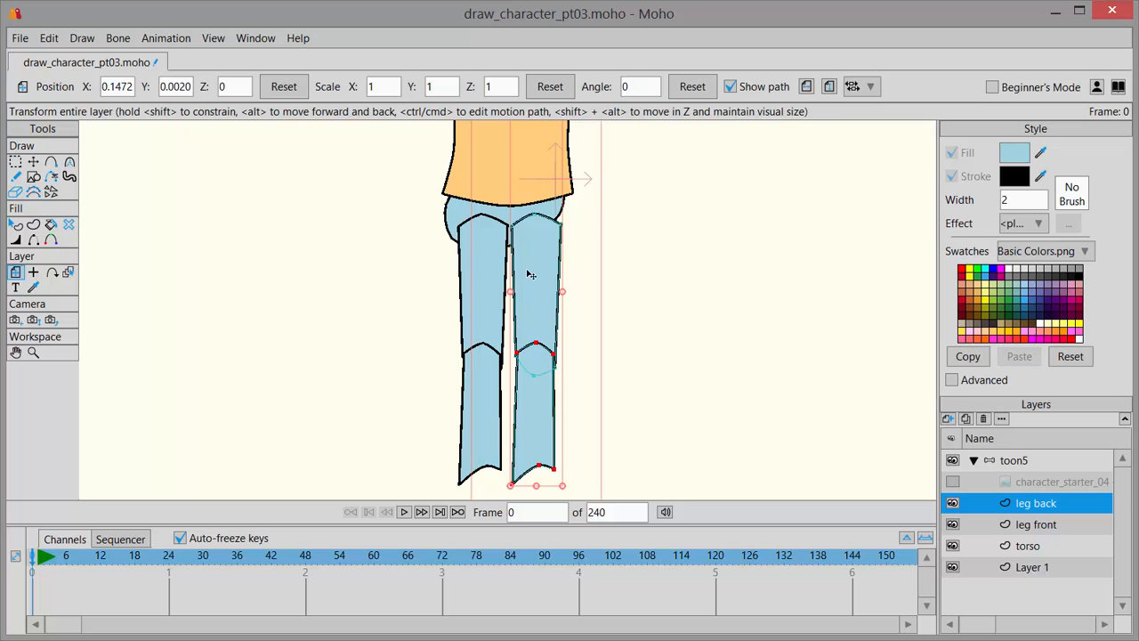
{"action": "scroll", "coordinate": [594, 260], "scroll_direction": "down", "scroll_amount": 3}
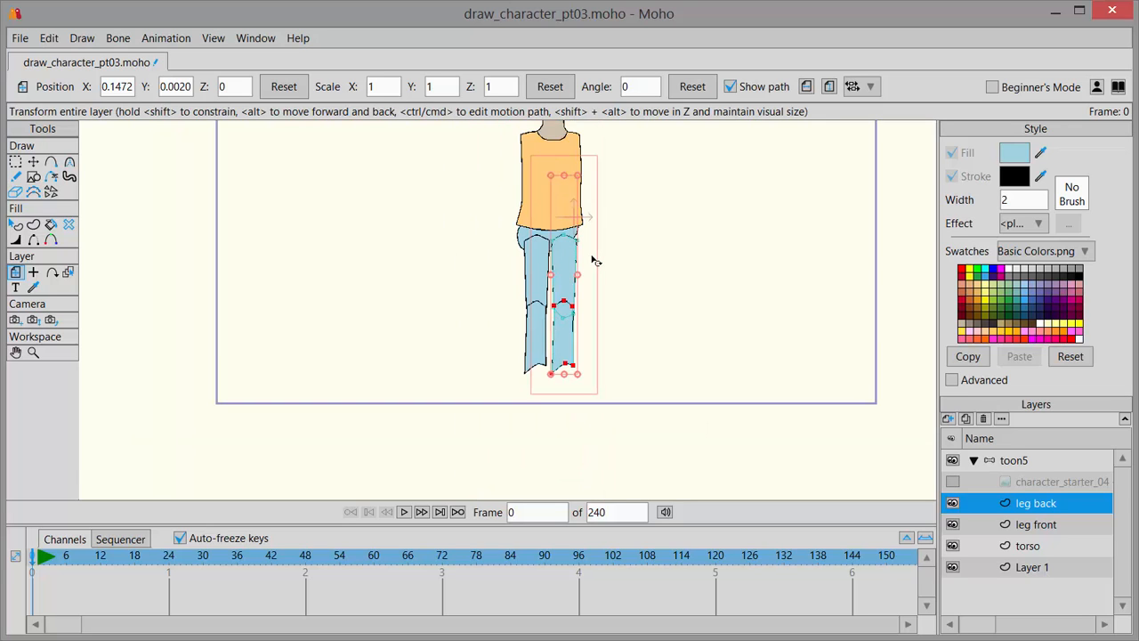
Place the leg back layer beneath the torso layer and shift it slightly to about X 0.142, Y 0.015.
{"action": "scroll", "coordinate": [595, 260], "scroll_direction": "up", "scroll_amount": 2}
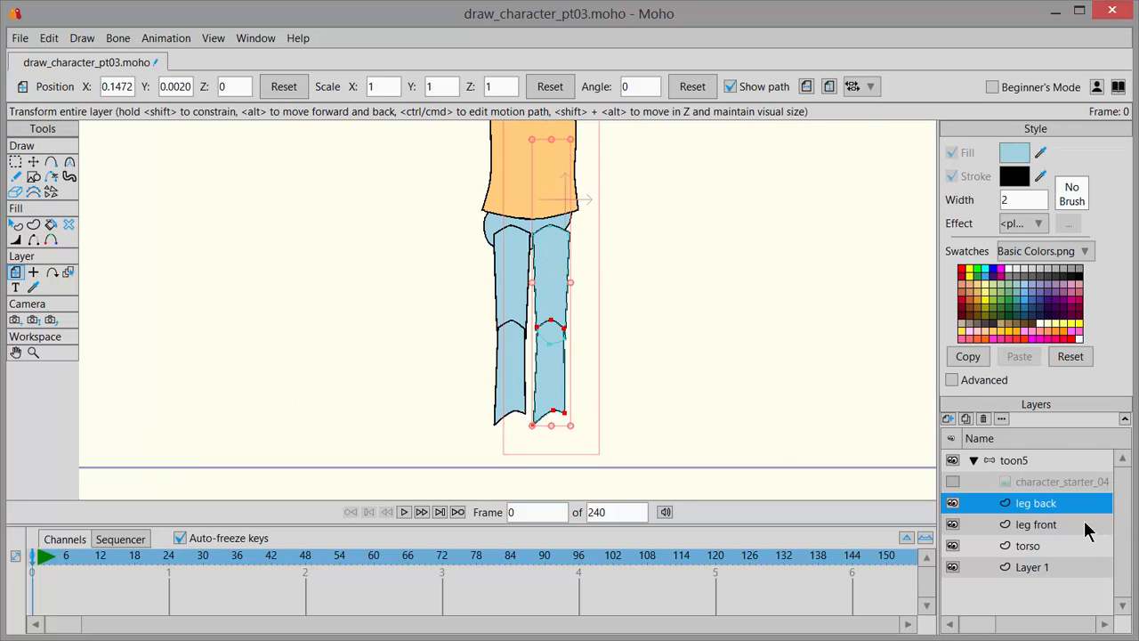
{"action": "left_click_drag", "start_coordinate": [1034, 509], "coordinate": [1033, 559]}
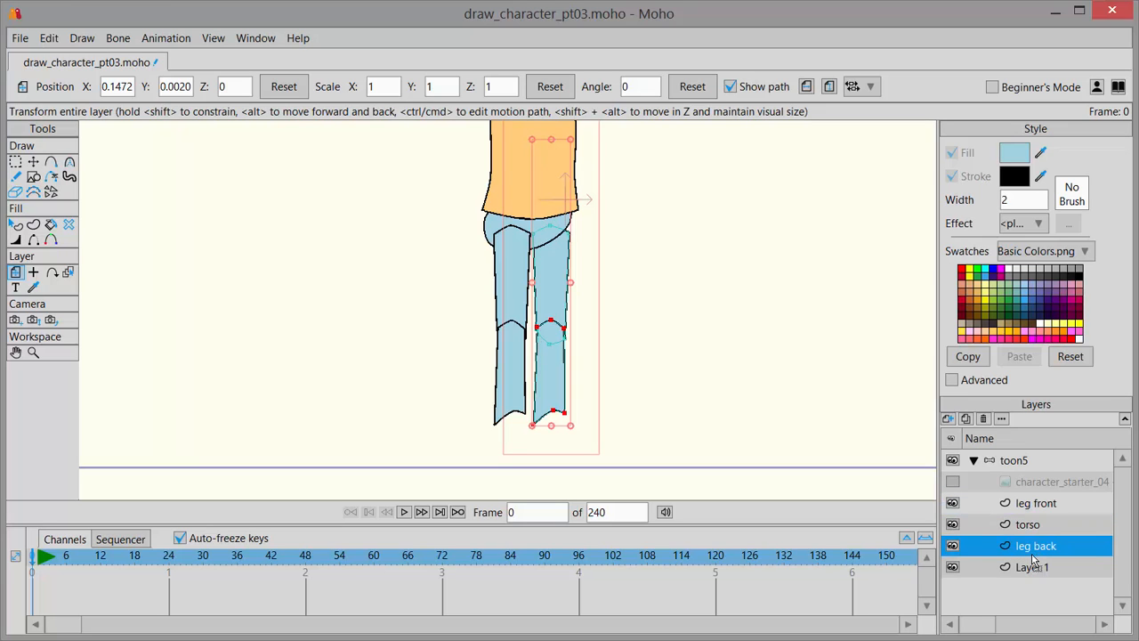
{"action": "scroll", "coordinate": [751, 368], "scroll_direction": "up", "scroll_amount": 2}
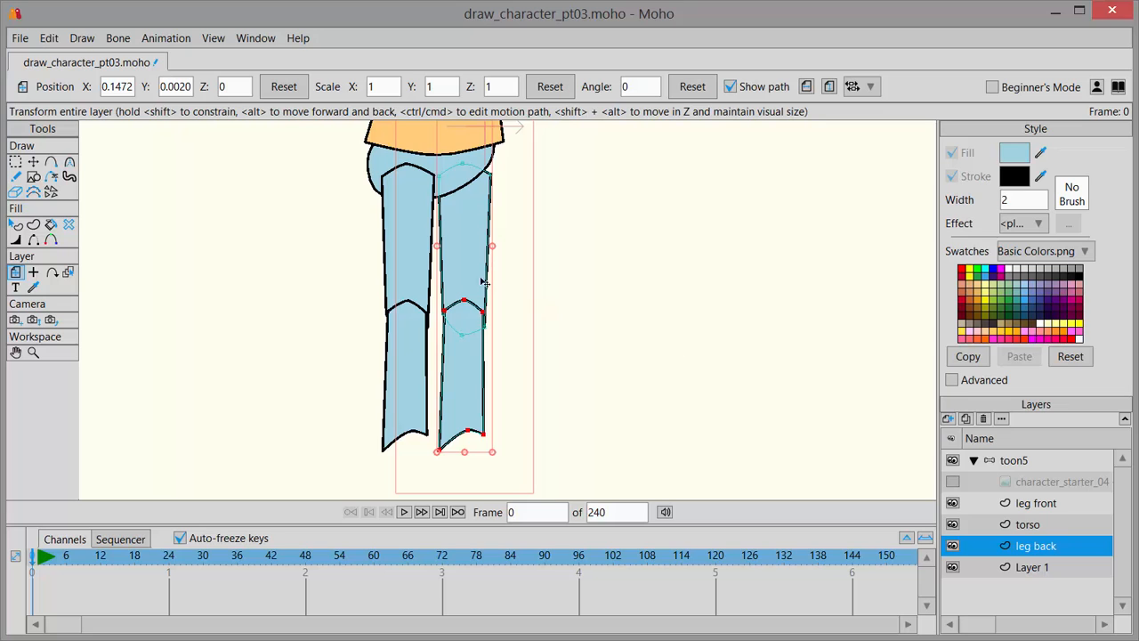
{"action": "left_click_drag", "start_coordinate": [474, 268], "coordinate": [471, 259]}
{"action": "scroll", "coordinate": [623, 306], "scroll_direction": "down", "scroll_amount": 2}
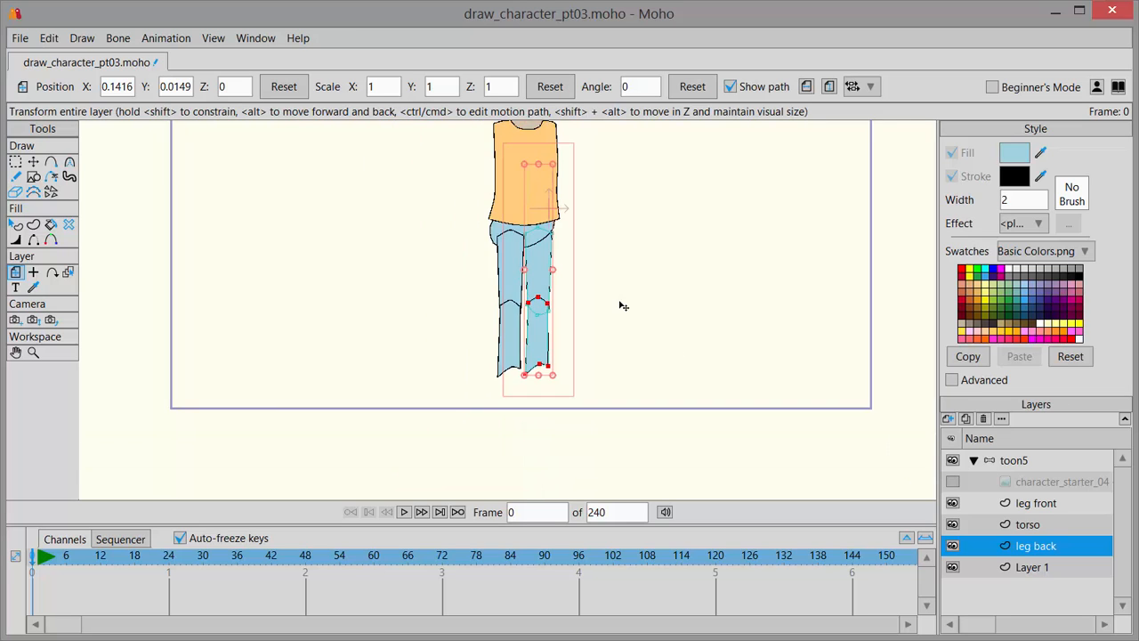
Show the character_starter_04 reference layer again and compare the back leg with it.
{"action": "left_click", "coordinate": [952, 482]}
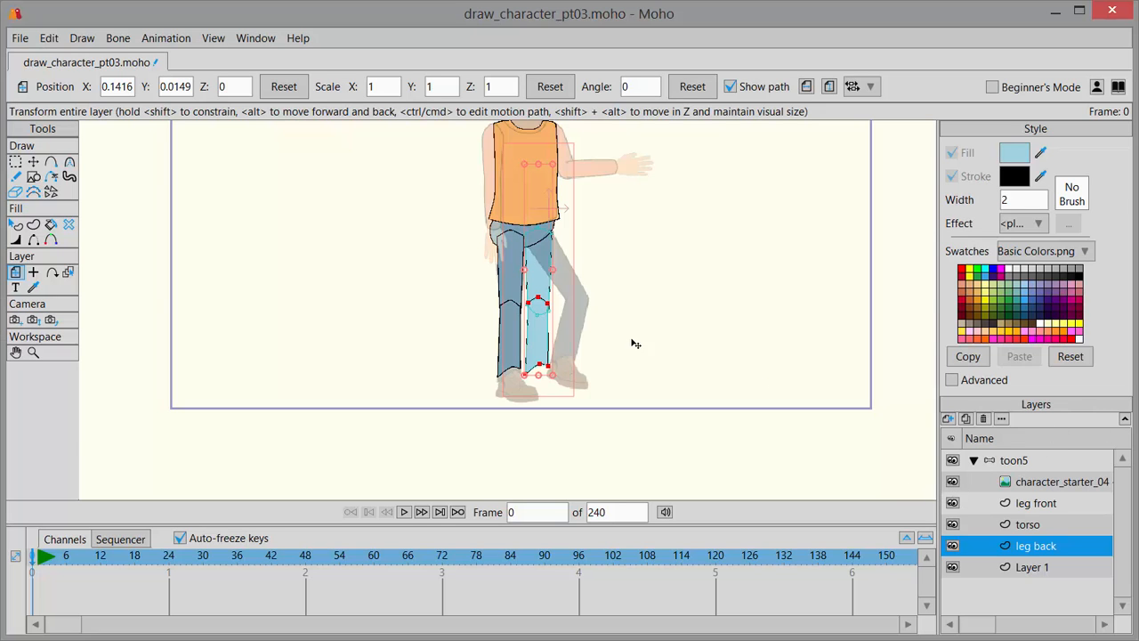
{"action": "scroll", "coordinate": [610, 338], "scroll_direction": "up", "scroll_amount": 3}
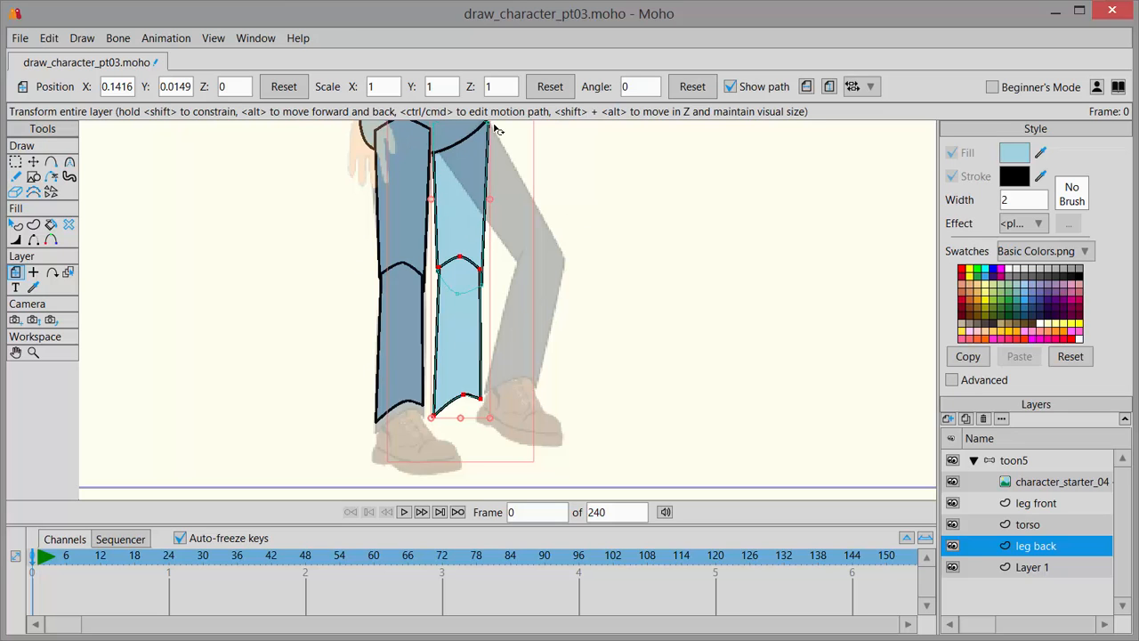
{"action": "scroll", "coordinate": [514, 275], "scroll_direction": "down", "scroll_amount": 4}
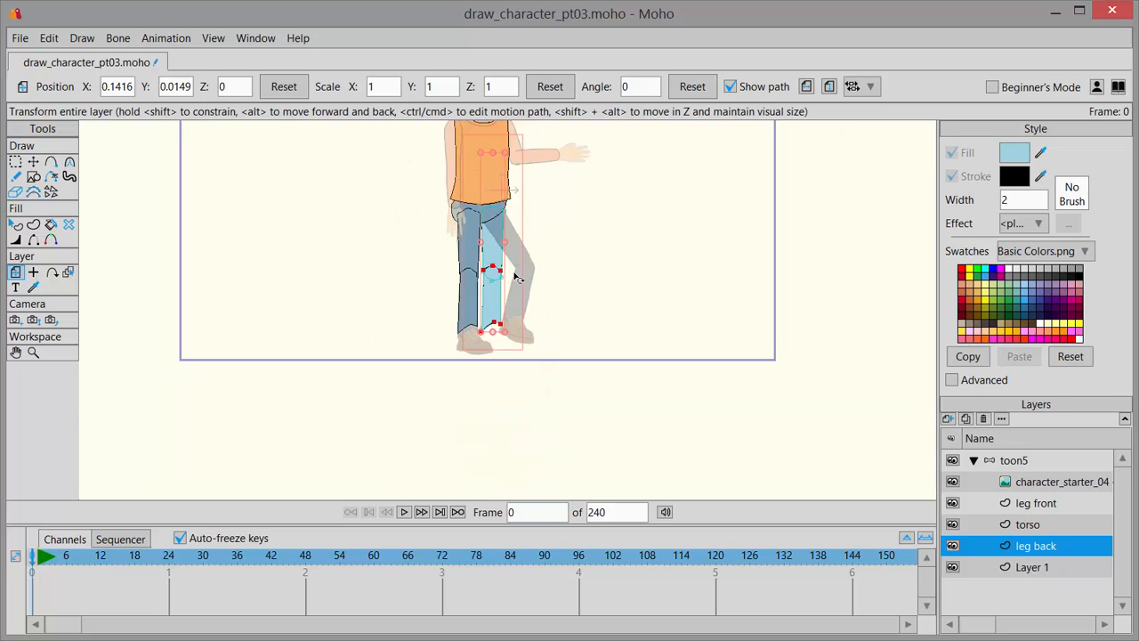